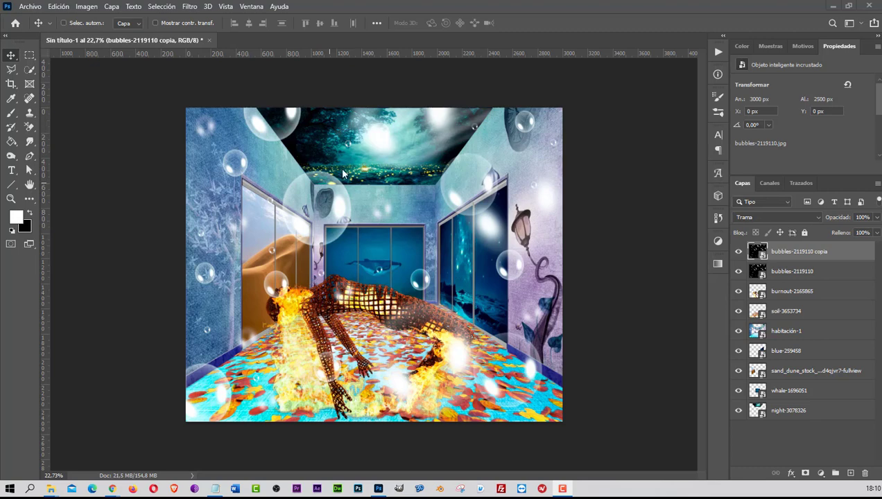
- Close the old composite without saving and create a transparent 3000 × 2500 px, 300 ppi document
{"action": "left_click", "coordinate": [211, 40]}
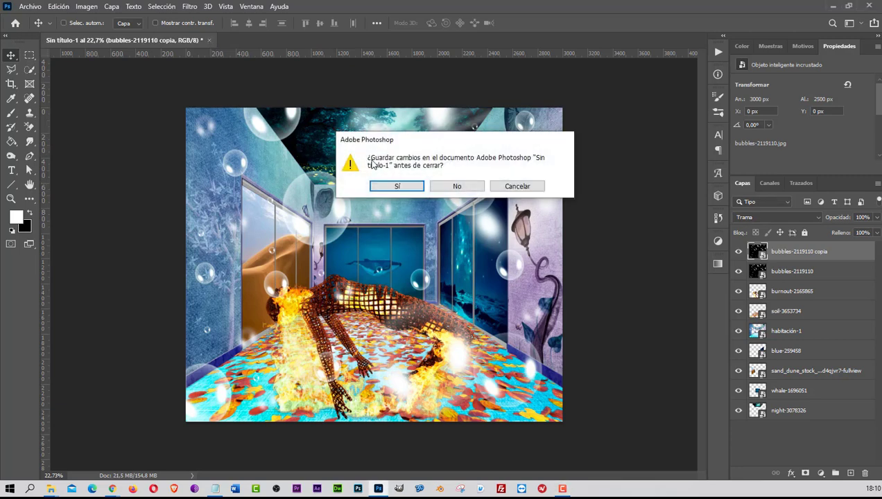
{"action": "left_click", "coordinate": [454, 184]}
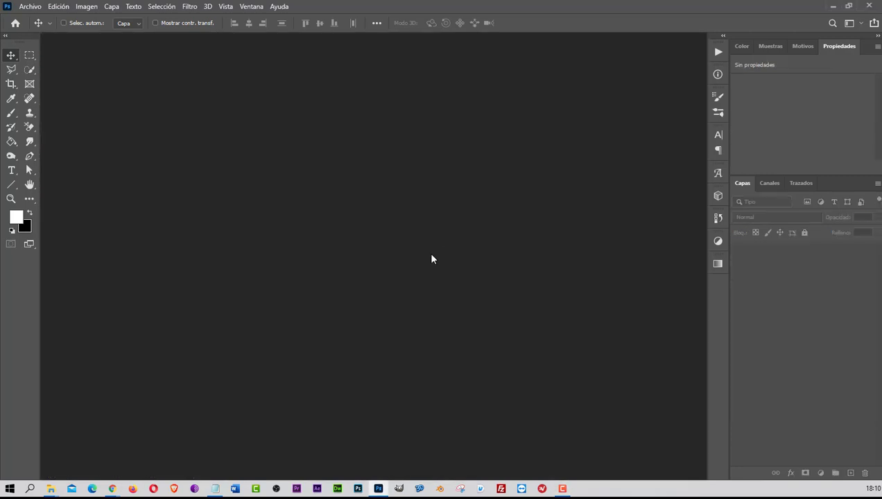
{"action": "left_click", "coordinate": [31, 7]}
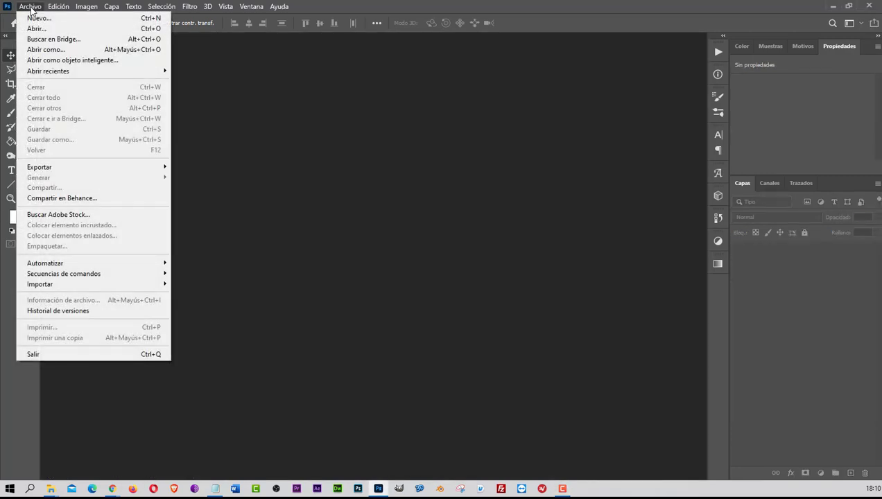
{"action": "left_click", "coordinate": [31, 7]}
{"action": "left_click", "coordinate": [37, 19]}
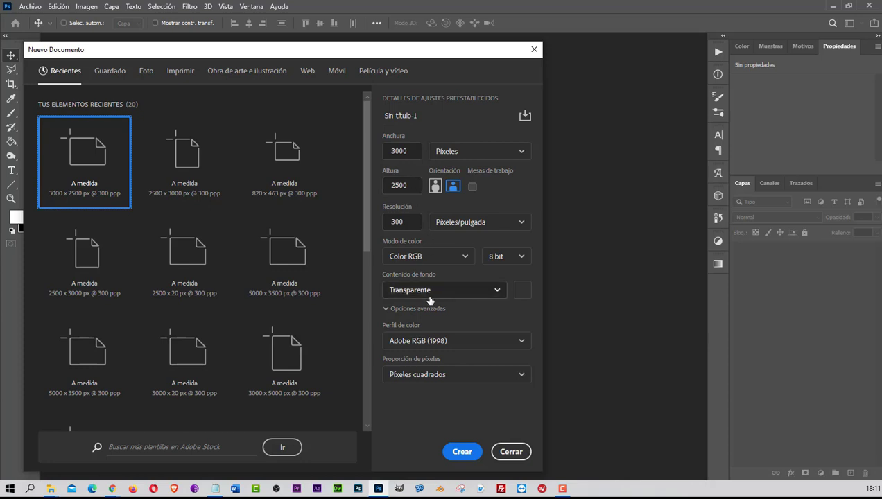
{"action": "left_click", "coordinate": [462, 452]}
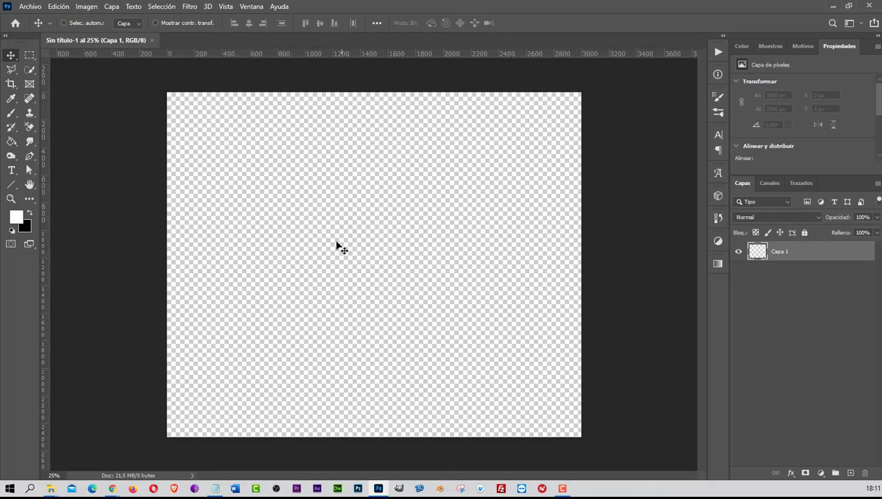
{"action": "left_click", "coordinate": [31, 6]}
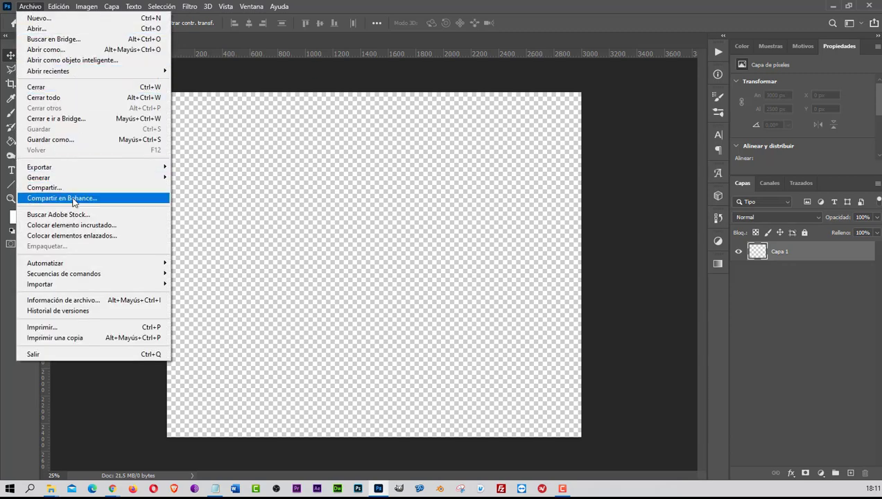
- Place interior-3899440.jpg as an embedded image on the new canvas
{"action": "left_click", "coordinate": [74, 226]}
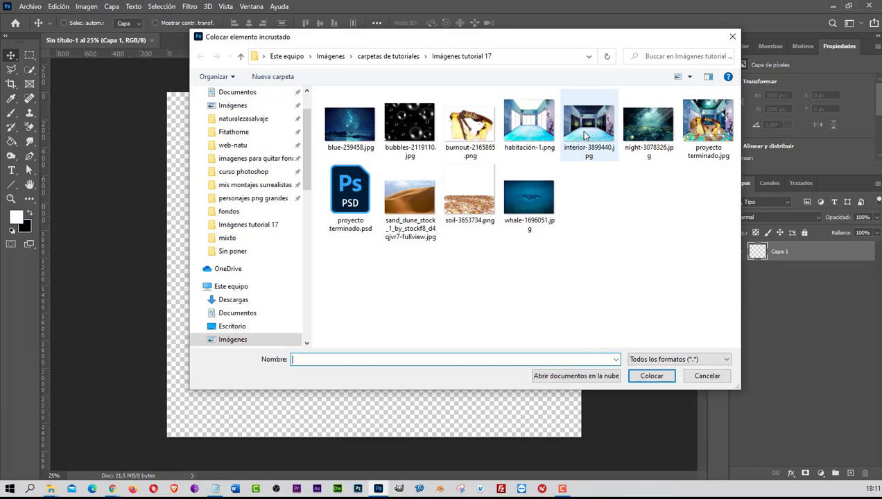
{"action": "left_click", "coordinate": [580, 148]}
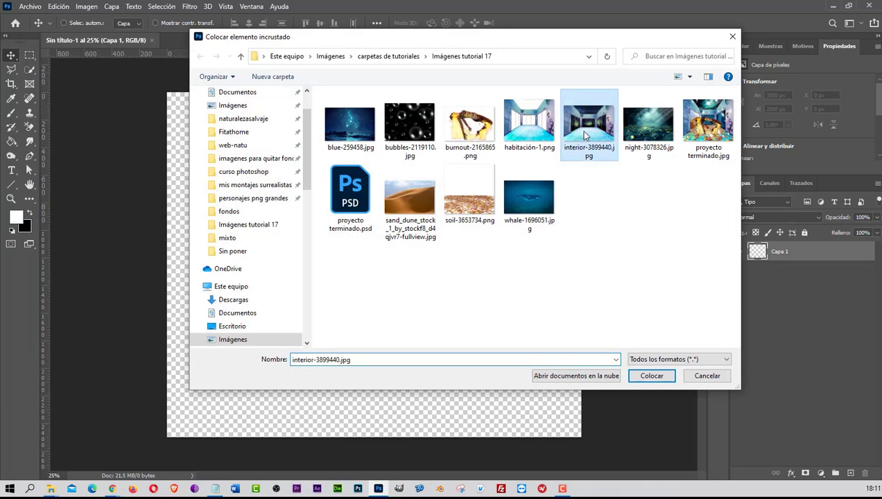
{"action": "left_click", "coordinate": [648, 376]}
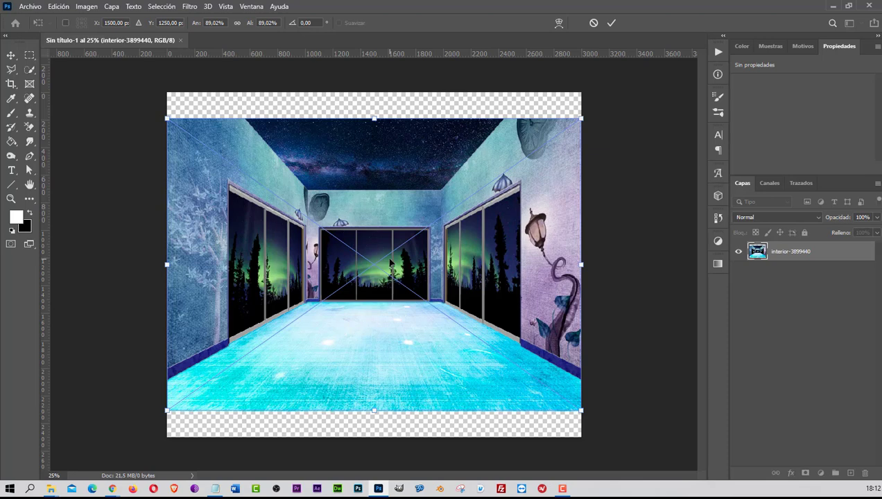
- Unlink the aspect ratio, stretch the image's top and bottom to the canvas edges, and commit
{"action": "left_click", "coordinate": [238, 24]}
{"action": "left_click_drag", "start_coordinate": [374, 118], "coordinate": [374, 93]}
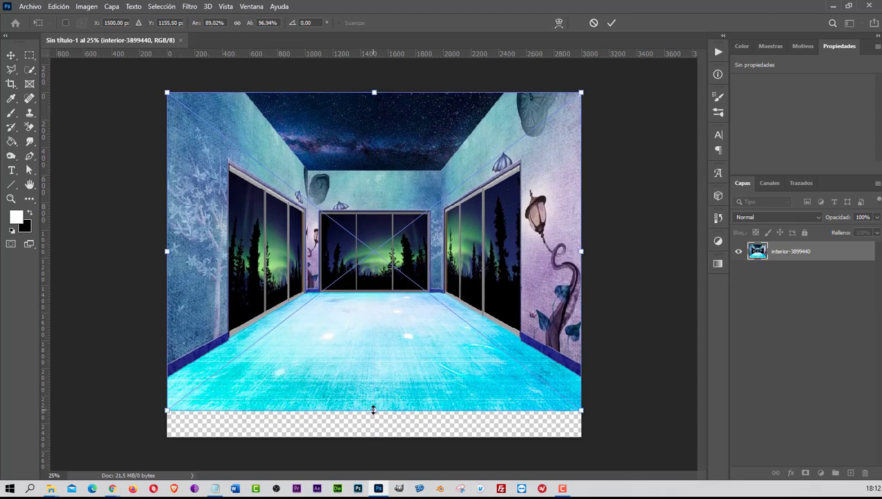
{"action": "left_click_drag", "start_coordinate": [374, 411], "coordinate": [373, 437]}
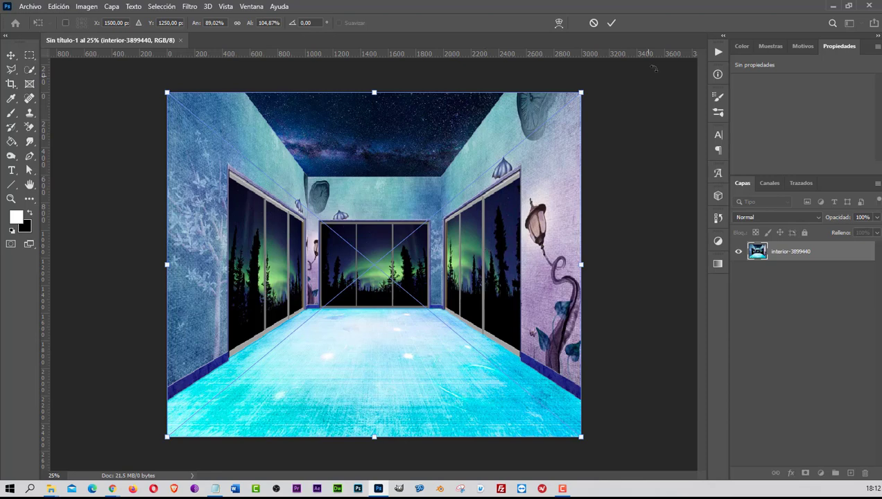
{"action": "left_click", "coordinate": [613, 24]}
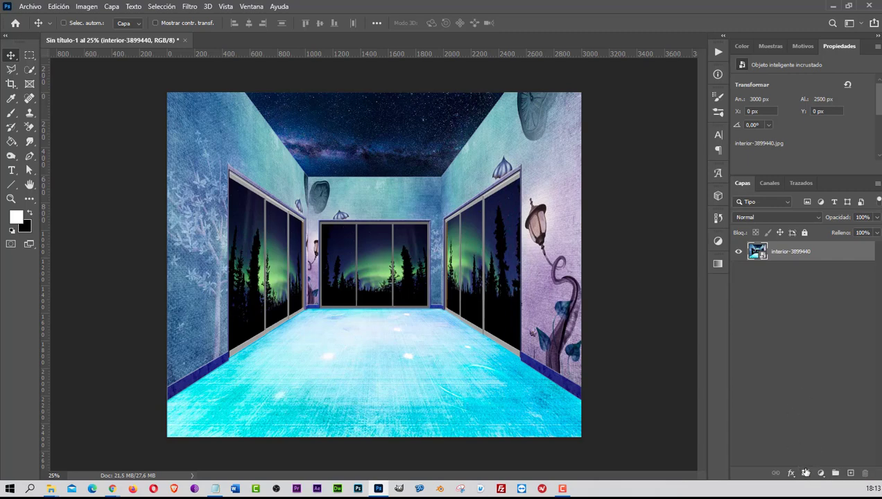
- Add a layer mask to the room layer and switch to the Polygonal Lasso tool
{"action": "left_click", "coordinate": [805, 474]}
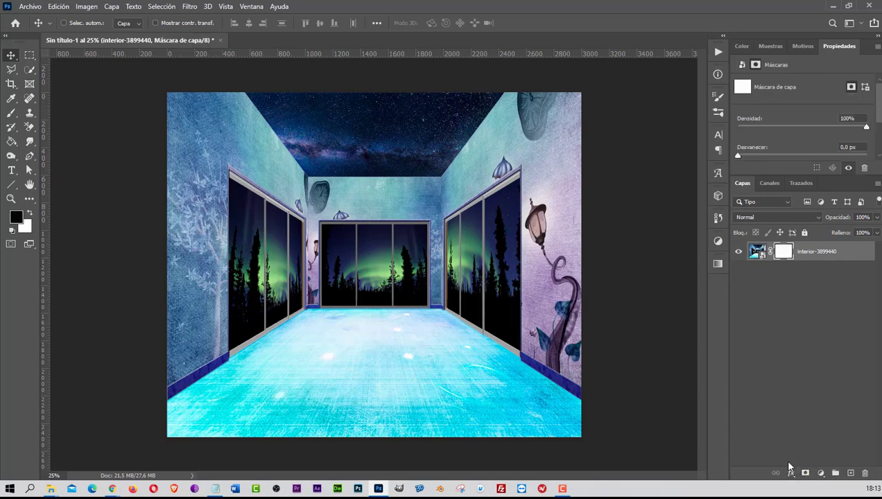
{"action": "left_click", "coordinate": [12, 72]}
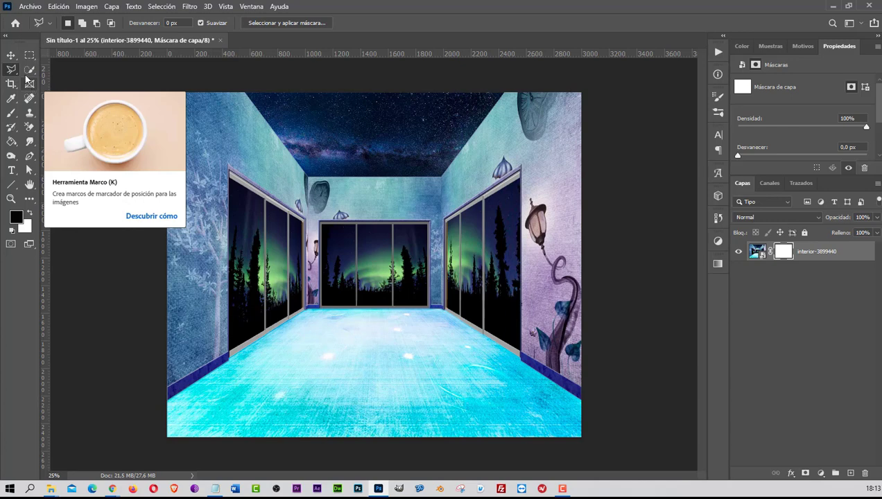
{"action": "left_click", "coordinate": [12, 70]}
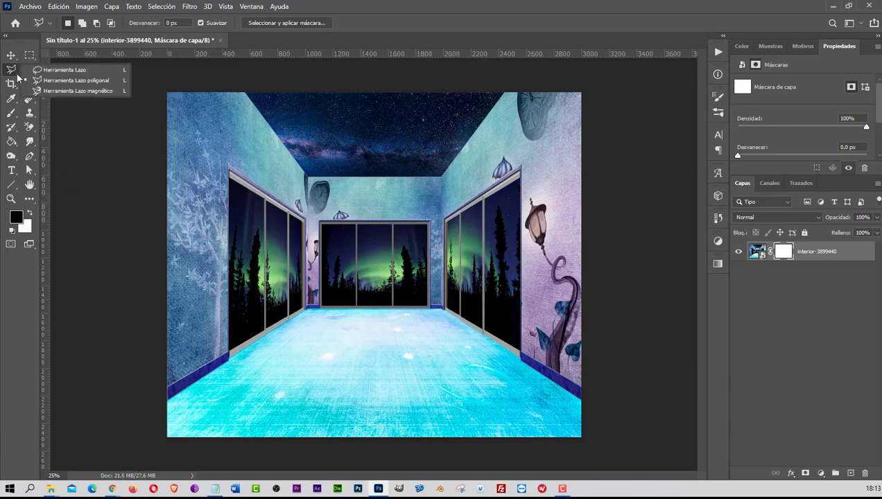
{"action": "left_click", "coordinate": [78, 81]}
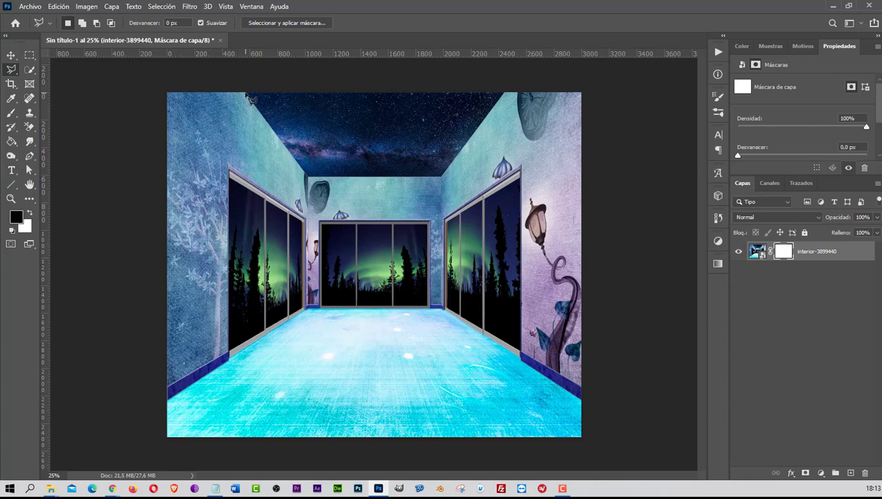
- Outline the ceiling's four corners with the Polygonal Lasso and close the selection
{"action": "left_click", "coordinate": [246, 92]}
{"action": "left_click", "coordinate": [306, 176]}
{"action": "left_click", "coordinate": [441, 176]}
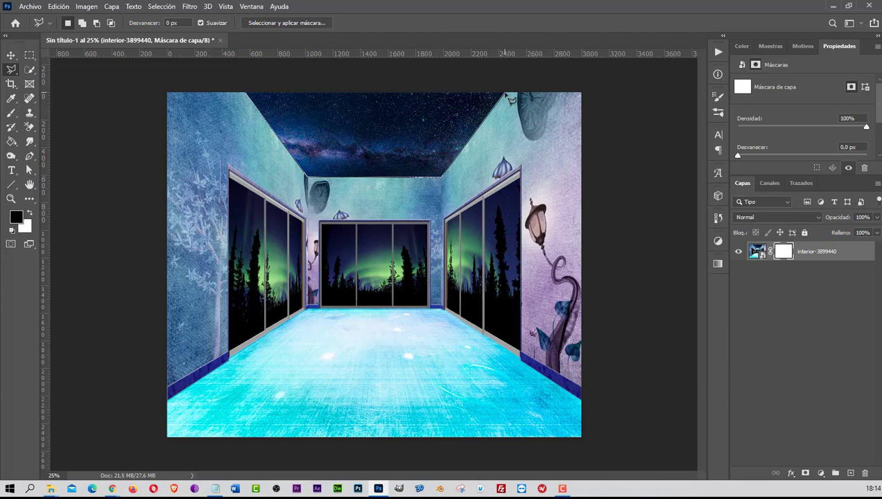
{"action": "left_click", "coordinate": [504, 93]}
{"action": "left_click", "coordinate": [246, 93]}
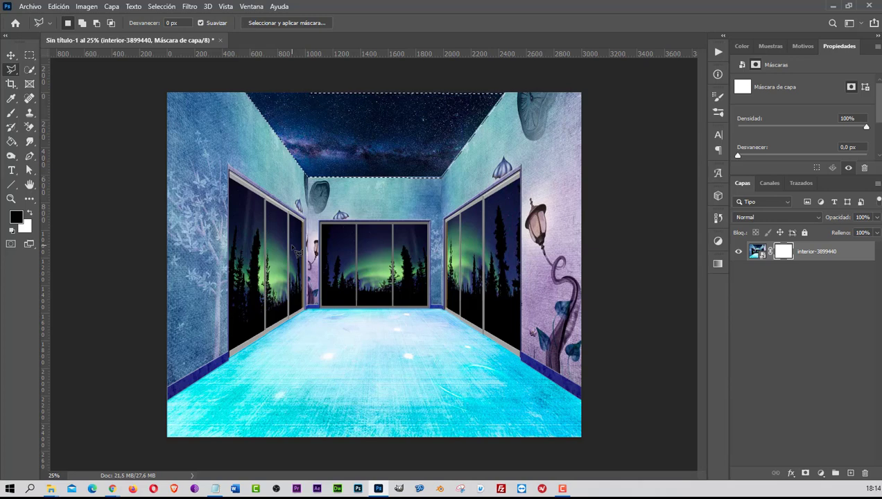
- Paint black on the mask inside the ceiling selection to hide it, then deselect
{"action": "left_click", "coordinate": [11, 113]}
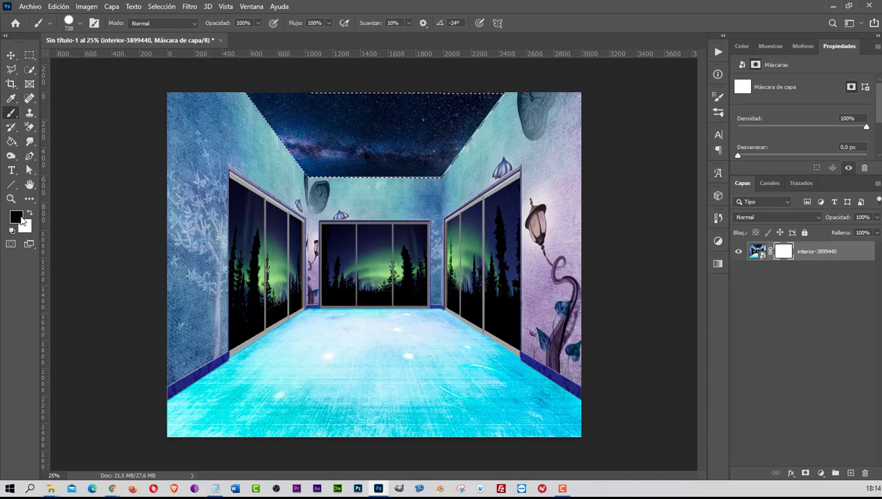
{"action": "left_click_drag", "start_coordinate": [276, 89], "coordinate": [481, 138]}
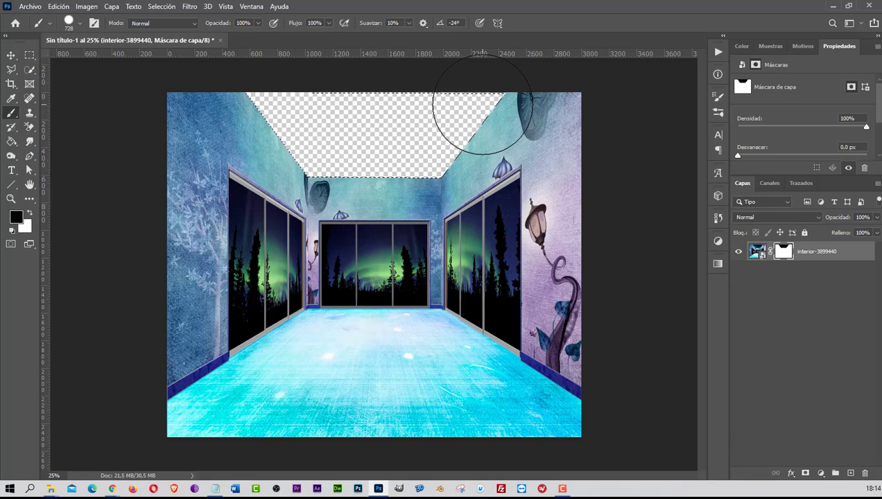
{"action": "key", "text": "ctrl+d"}
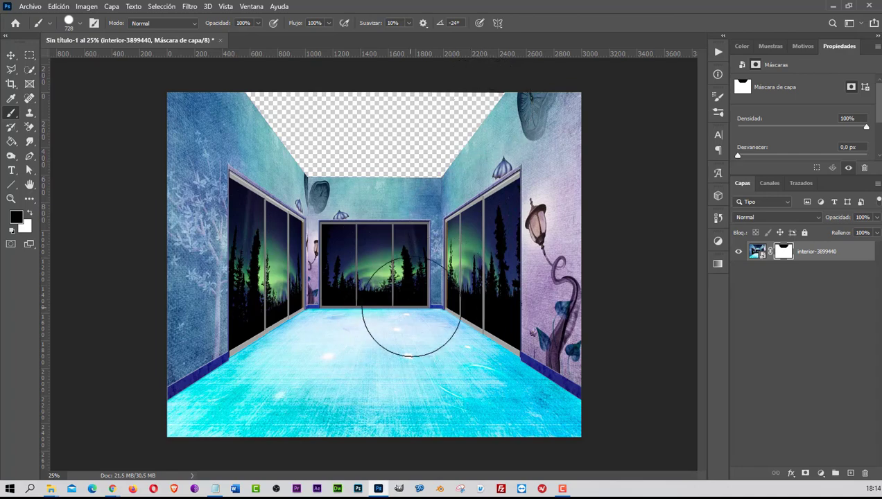
{"action": "scroll", "coordinate": [413, 305], "scroll_direction": "up", "scroll_amount": 1}
{"action": "scroll", "coordinate": [413, 305], "scroll_direction": "up", "scroll_amount": 3}
{"action": "scroll", "coordinate": [413, 304], "scroll_direction": "up", "scroll_amount": 2}
{"action": "scroll", "coordinate": [409, 299], "scroll_direction": "down", "scroll_amount": 1}
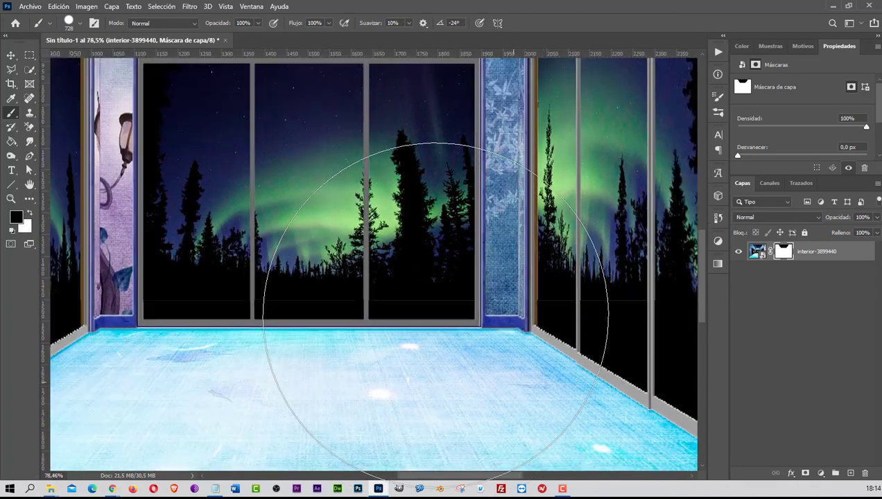
{"action": "scroll", "coordinate": [423, 305], "scroll_direction": "down", "scroll_amount": 1}
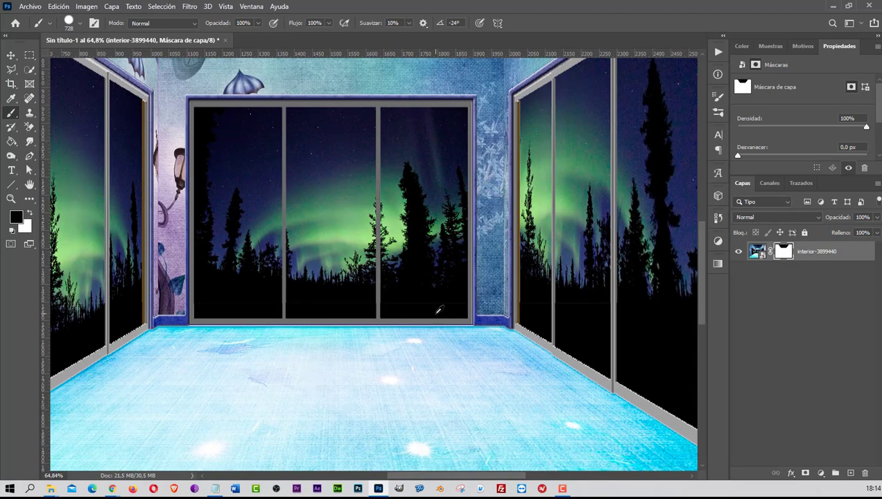
{"action": "left_click", "coordinate": [11, 85]}
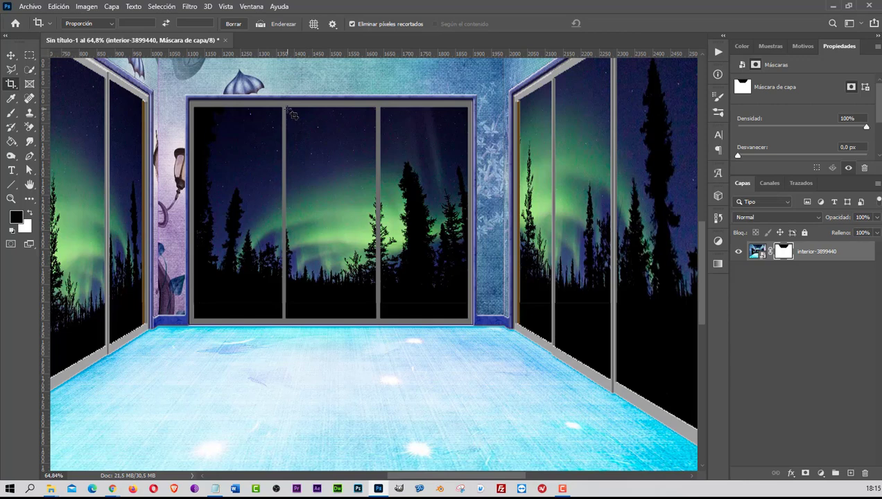
- Trace a first Polygonal Lasso outline around the middle window
{"action": "left_click", "coordinate": [292, 113]}
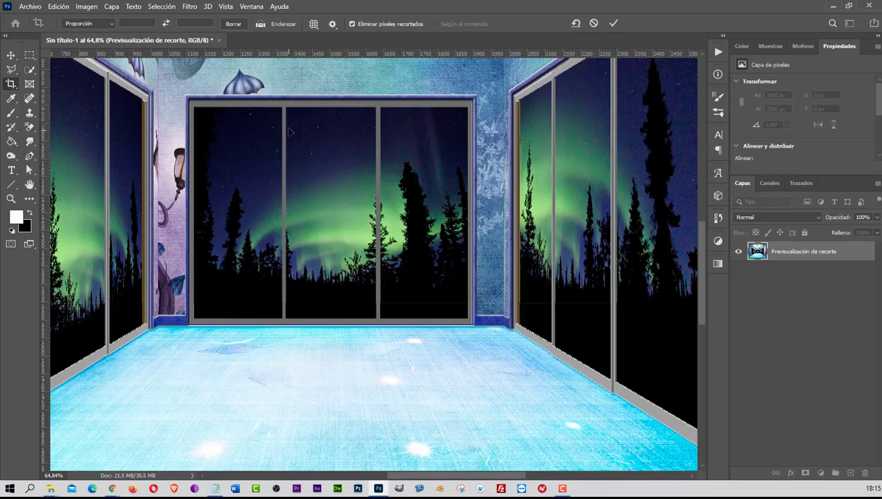
{"action": "left_click", "coordinate": [11, 70]}
{"action": "left_click", "coordinate": [76, 91]}
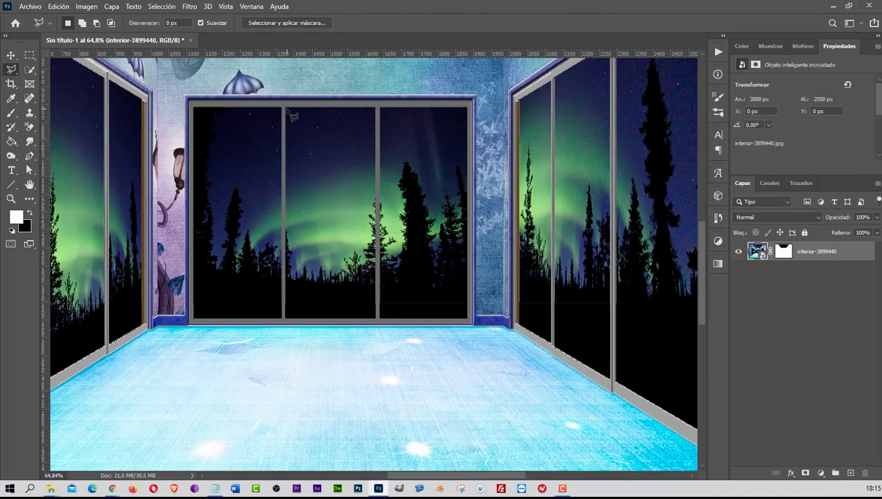
{"action": "left_click_drag", "start_coordinate": [287, 108], "coordinate": [292, 321]}
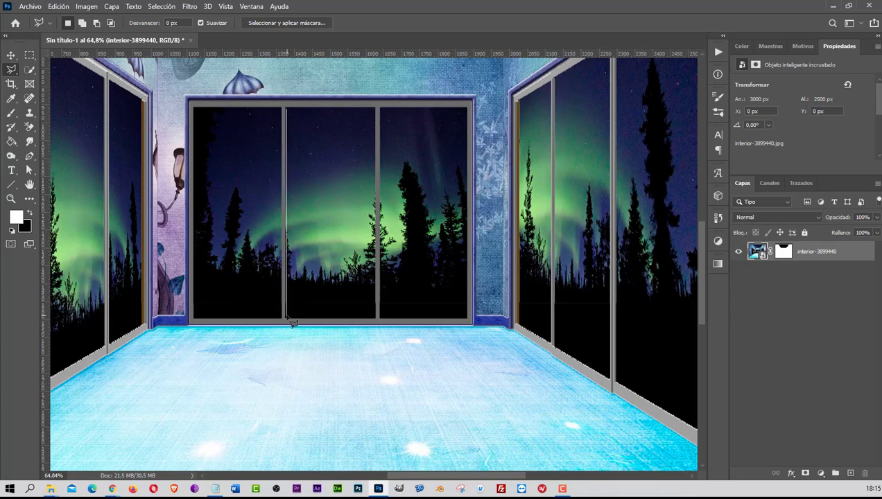
{"action": "mouse_move", "coordinate": [292, 322]}
{"action": "left_mouse_down"}
{"action": "mouse_move", "coordinate": [360, 324]}
{"action": "mouse_move", "coordinate": [294, 270]}
{"action": "mouse_move", "coordinate": [283, 276]}
{"action": "mouse_move", "coordinate": [296, 251]}
{"action": "mouse_move", "coordinate": [307, 282]}
{"action": "mouse_move", "coordinate": [278, 148]}
{"action": "mouse_move", "coordinate": [294, 118]}
{"action": "mouse_move", "coordinate": [299, 134]}
{"action": "left_mouse_up"}
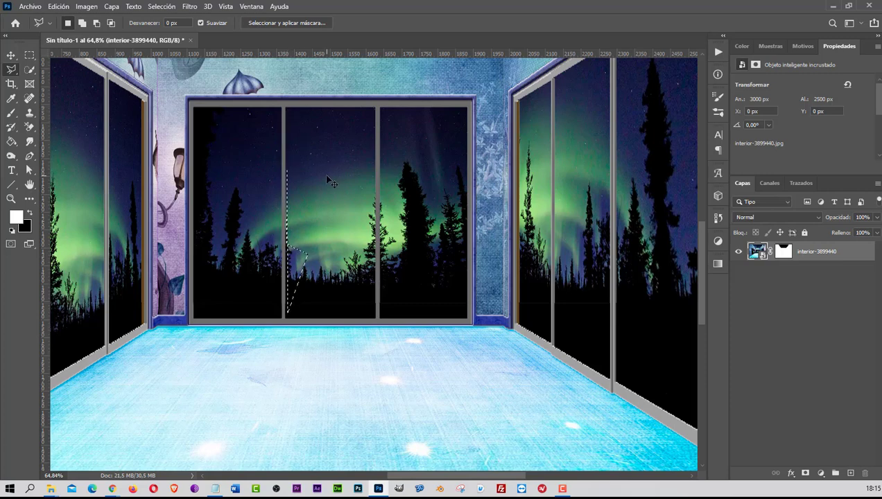
- Deselect and retrace the middle pane's outline along its frame edges
{"action": "key", "text": "ctrl+d"}
{"action": "left_click_drag", "start_coordinate": [288, 111], "coordinate": [292, 325]}
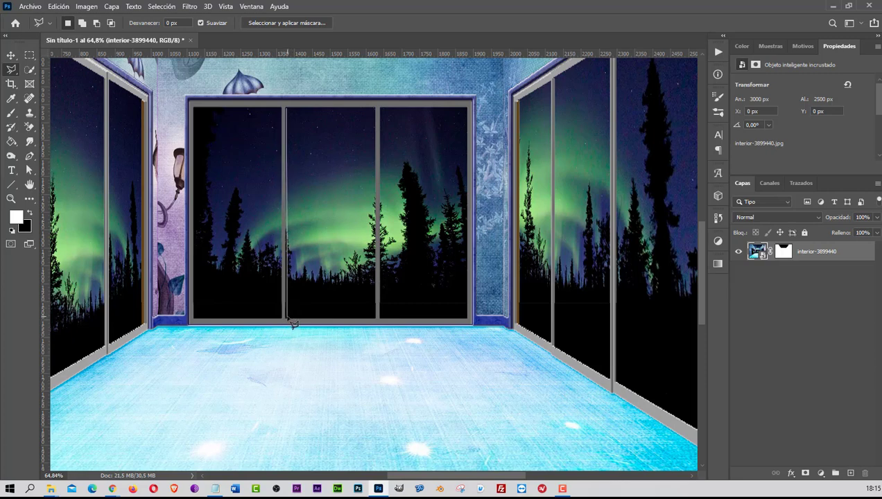
{"action": "mouse_move", "coordinate": [292, 323]}
{"action": "left_mouse_down"}
{"action": "mouse_move", "coordinate": [379, 325]}
{"action": "mouse_move", "coordinate": [380, 115]}
{"action": "mouse_move", "coordinate": [295, 117]}
{"action": "left_mouse_up"}
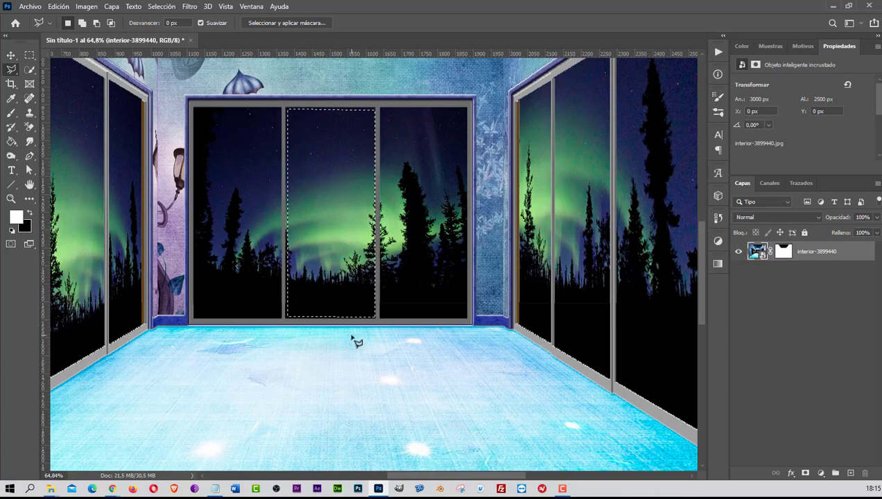
- Zoom in and expand the middle-pane selection by 1 pixel with Selección > Modificar > Expandir
{"action": "scroll", "coordinate": [356, 341], "scroll_direction": "up", "scroll_amount": 2}
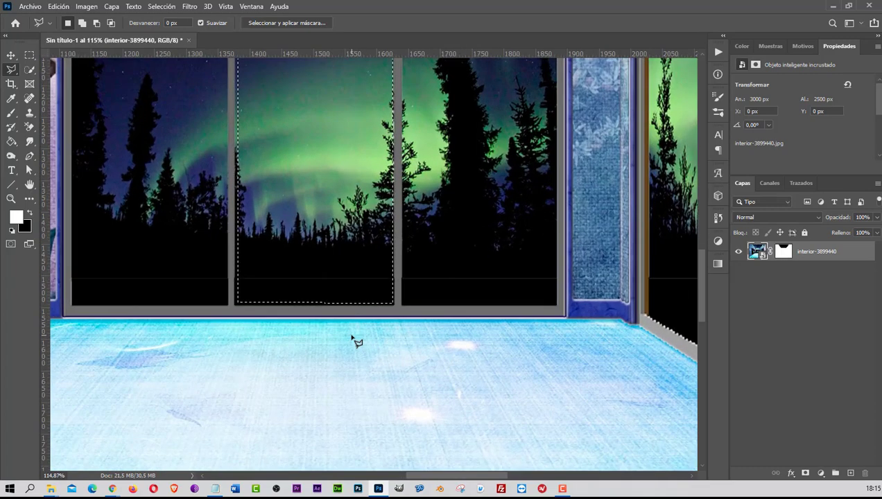
{"action": "scroll", "coordinate": [355, 341], "scroll_direction": "up", "scroll_amount": 2}
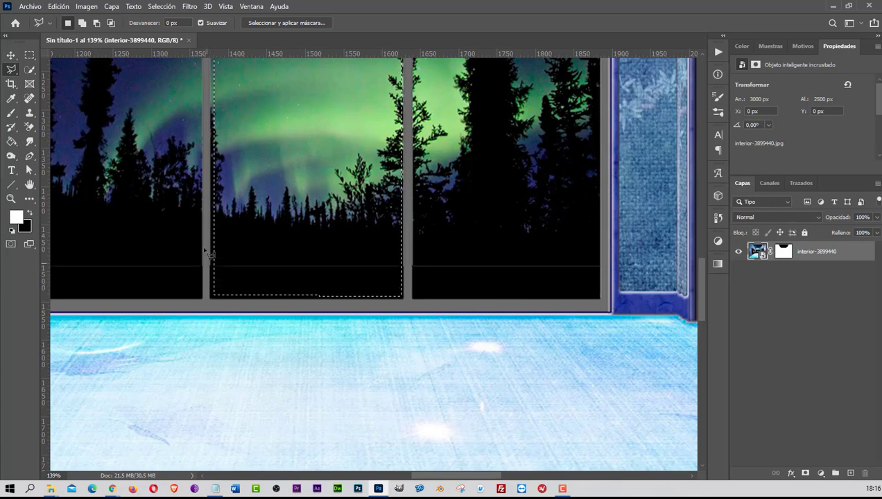
{"action": "scroll", "coordinate": [228, 194], "scroll_direction": "up", "scroll_amount": 2}
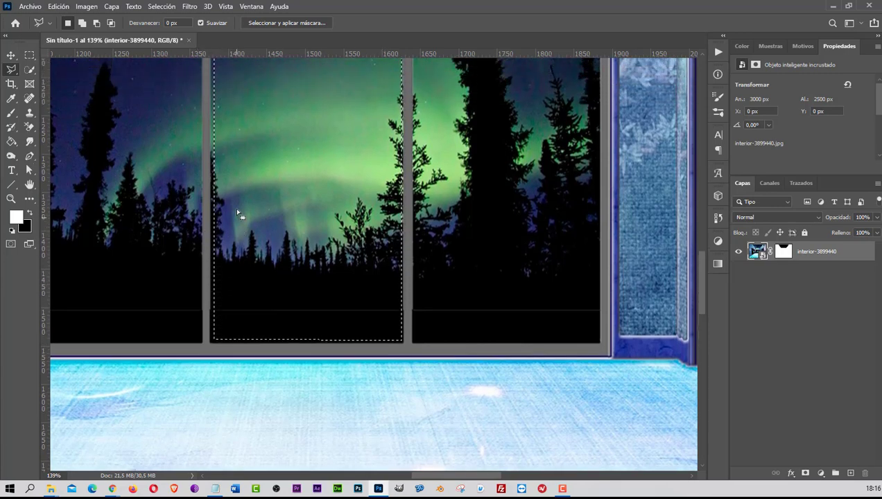
{"action": "scroll", "coordinate": [242, 213], "scroll_direction": "up", "scroll_amount": 2}
{"action": "scroll", "coordinate": [239, 214], "scroll_direction": "up", "scroll_amount": 2}
{"action": "scroll", "coordinate": [252, 233], "scroll_direction": "up", "scroll_amount": 1}
{"action": "scroll", "coordinate": [250, 233], "scroll_direction": "up", "scroll_amount": 1}
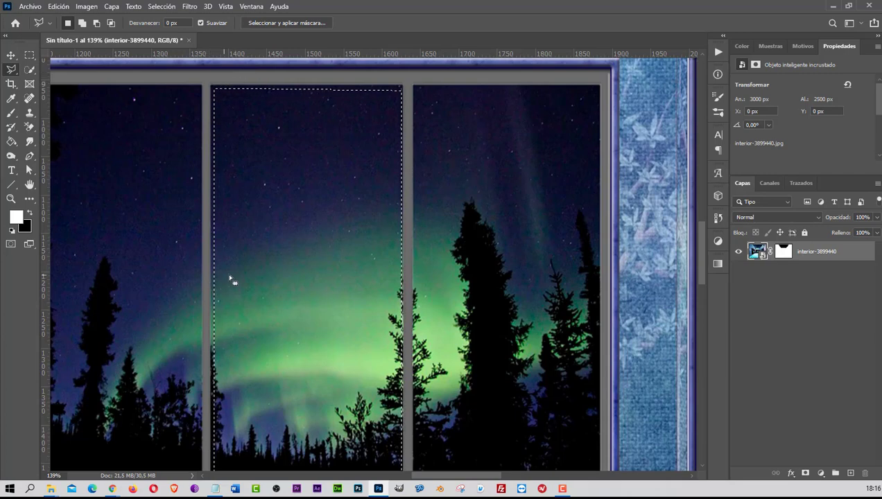
{"action": "scroll", "coordinate": [263, 280], "scroll_direction": "down", "scroll_amount": 2}
{"action": "scroll", "coordinate": [264, 281], "scroll_direction": "down", "scroll_amount": 2}
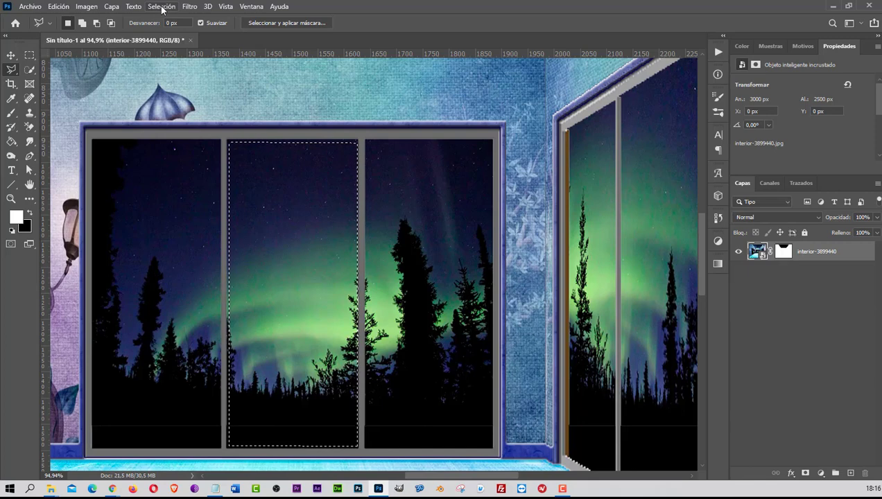
{"action": "left_click", "coordinate": [161, 7]}
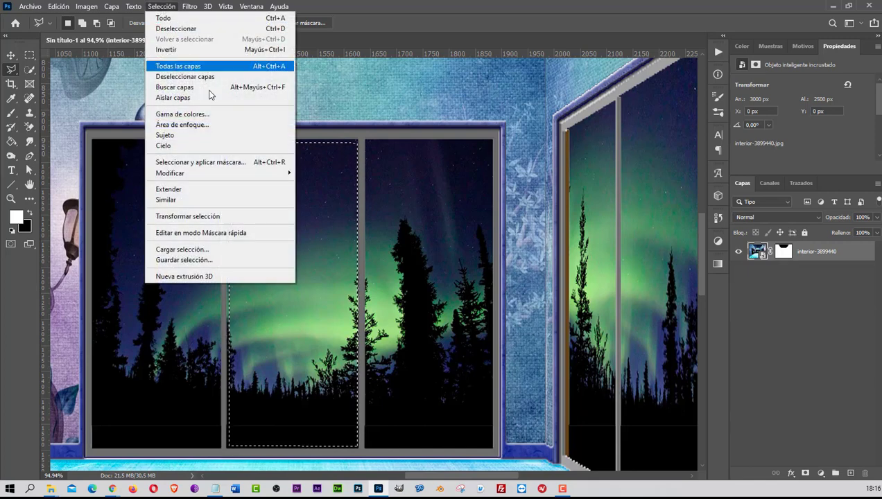
{"action": "mouse_move", "coordinate": [208, 174]}
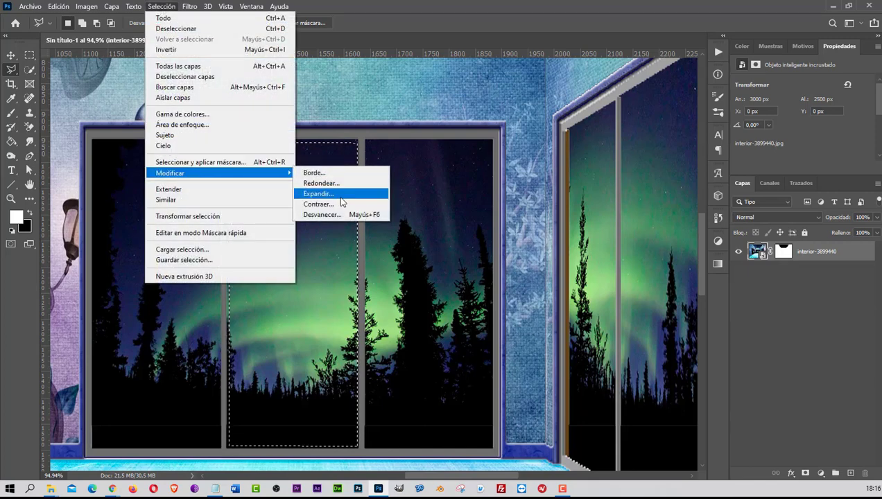
{"action": "left_click", "coordinate": [333, 195]}
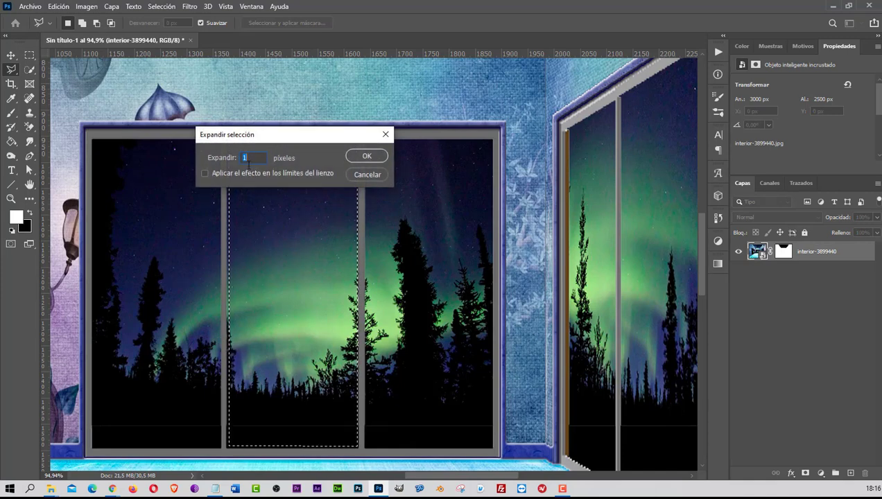
{"action": "left_click", "coordinate": [359, 156]}
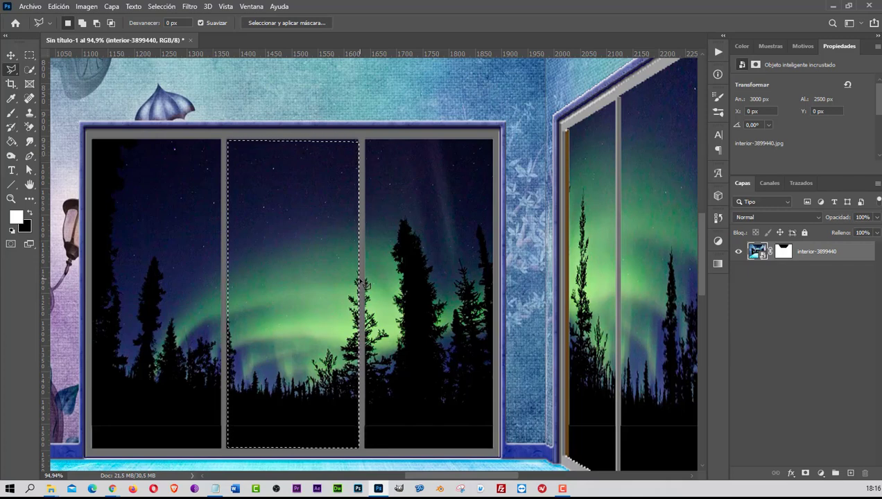
- Paint black on the interior layer's mask over the middle pane, then deselect
{"action": "left_click", "coordinate": [11, 113]}
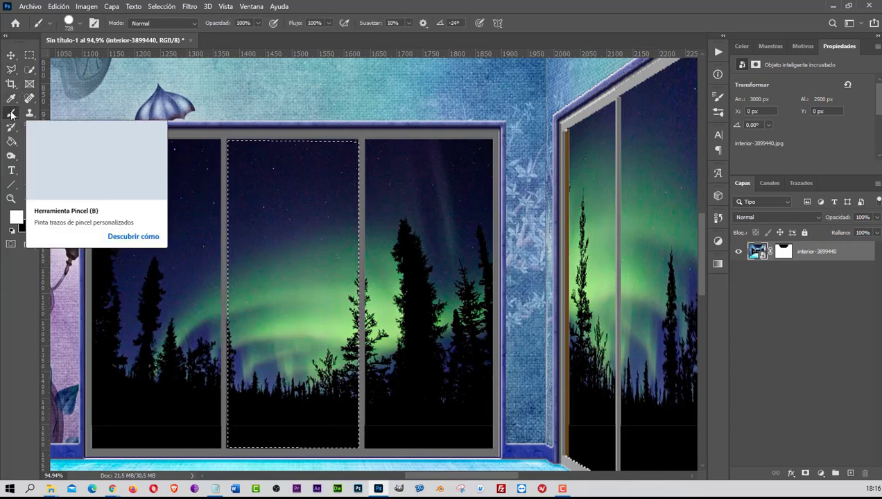
{"action": "left_click", "coordinate": [784, 251]}
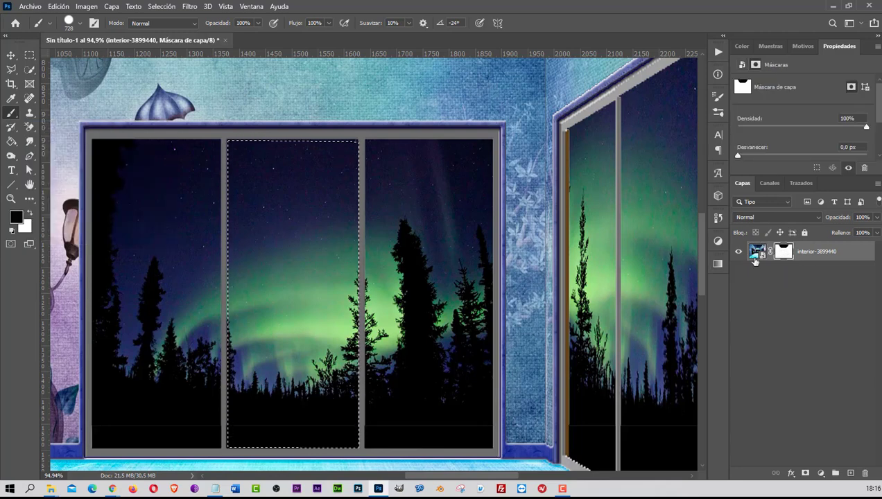
{"action": "left_click_drag", "start_coordinate": [291, 201], "coordinate": [295, 347]}
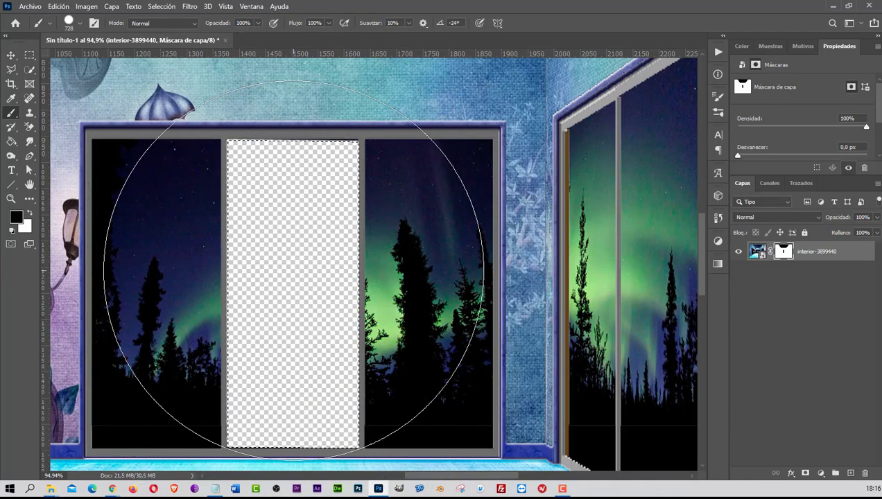
{"action": "key", "text": "ctrl+d"}
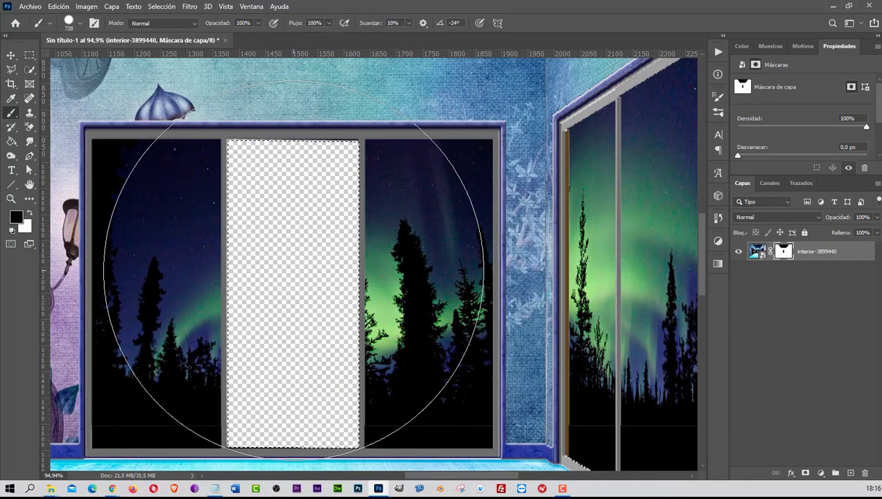
{"action": "left_click", "coordinate": [10, 72]}
{"action": "scroll", "coordinate": [309, 274], "scroll_direction": "down", "scroll_amount": 1}
{"action": "scroll", "coordinate": [311, 275], "scroll_direction": "down", "scroll_amount": 1}
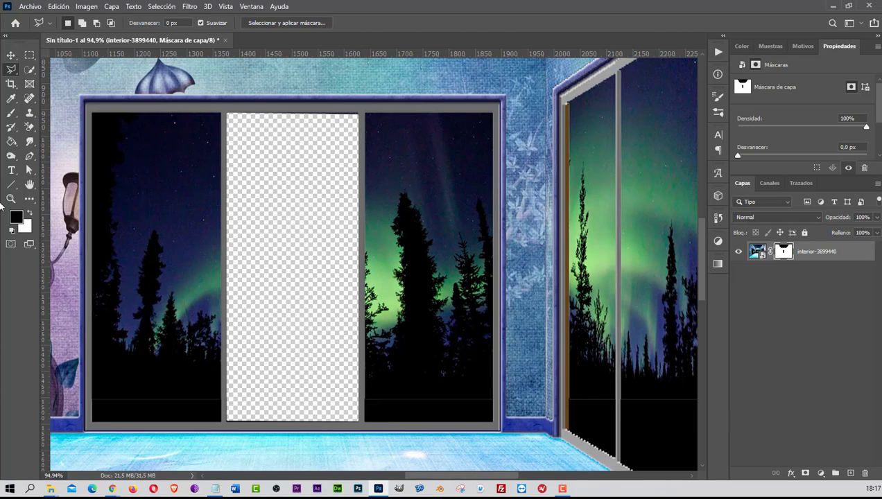
- Enlarge the brush to 534 px and test white and black strokes, leaving the pane hidden
{"action": "left_click", "coordinate": [12, 113]}
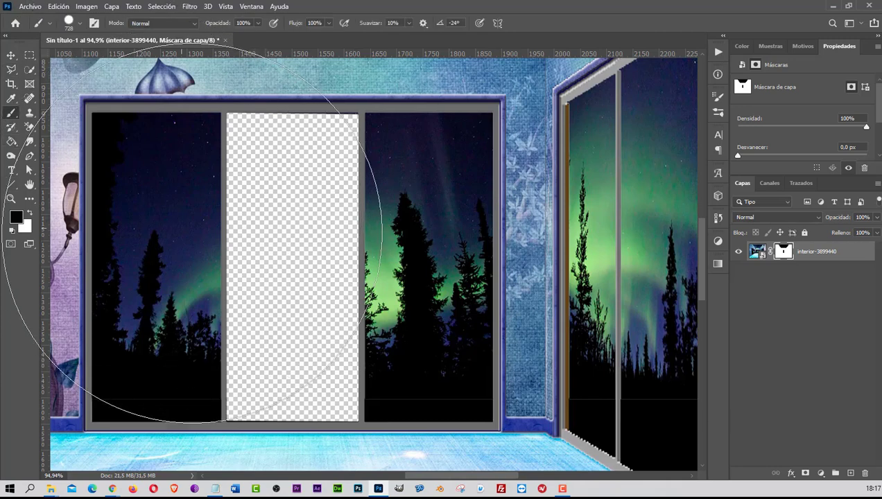
{"action": "left_click_drag", "start_coordinate": [246, 234], "coordinate": [89, 282]}
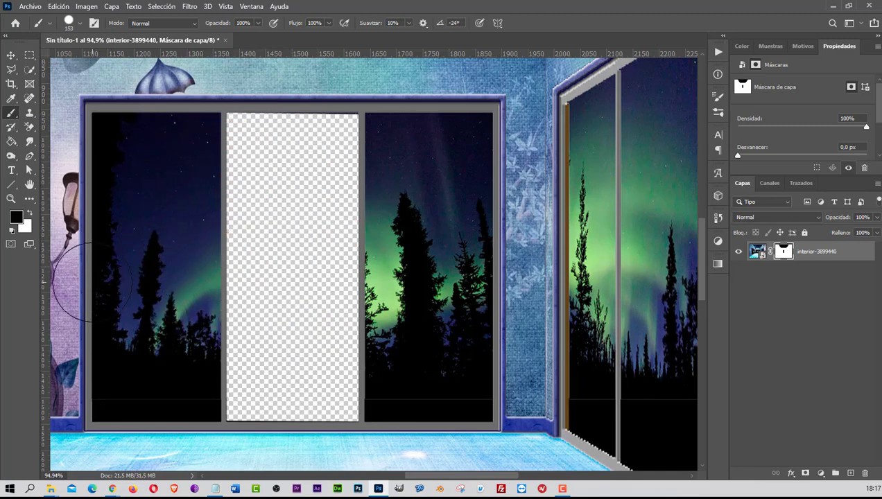
{"action": "left_click", "coordinate": [29, 213]}
{"action": "left_click_drag", "start_coordinate": [296, 206], "coordinate": [299, 244]}
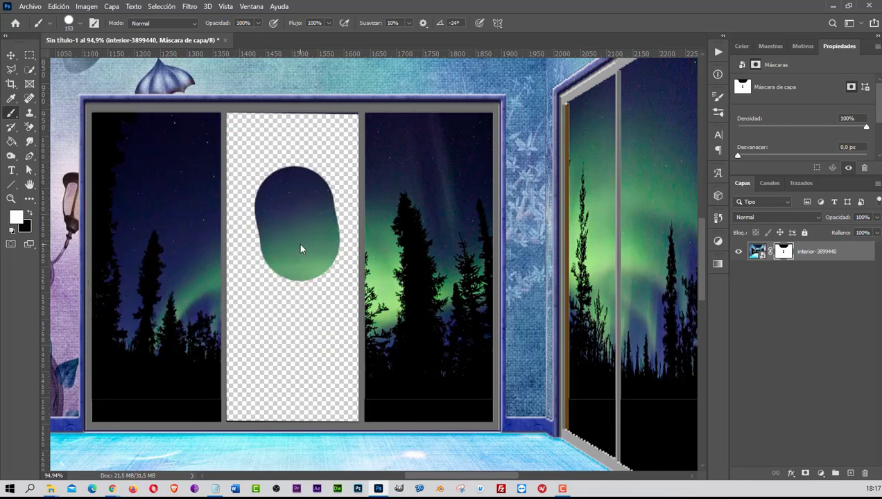
{"action": "left_click_drag", "start_coordinate": [296, 157], "coordinate": [288, 341]}
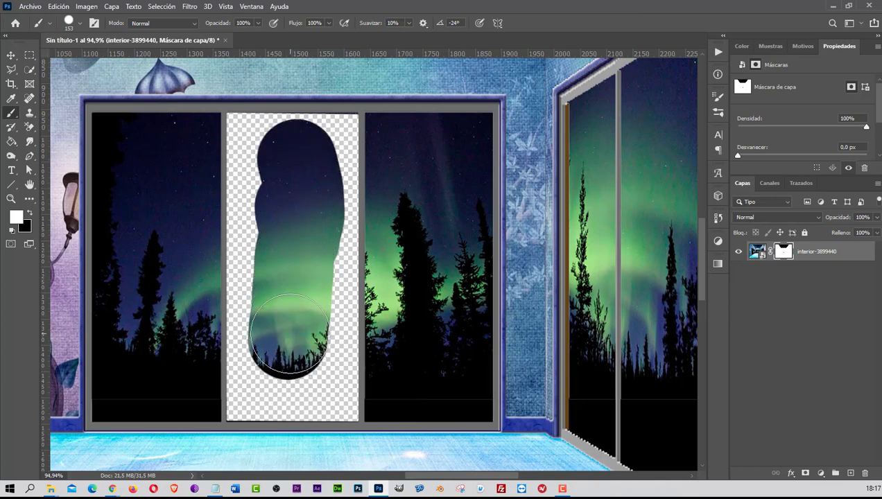
{"action": "left_click", "coordinate": [30, 213]}
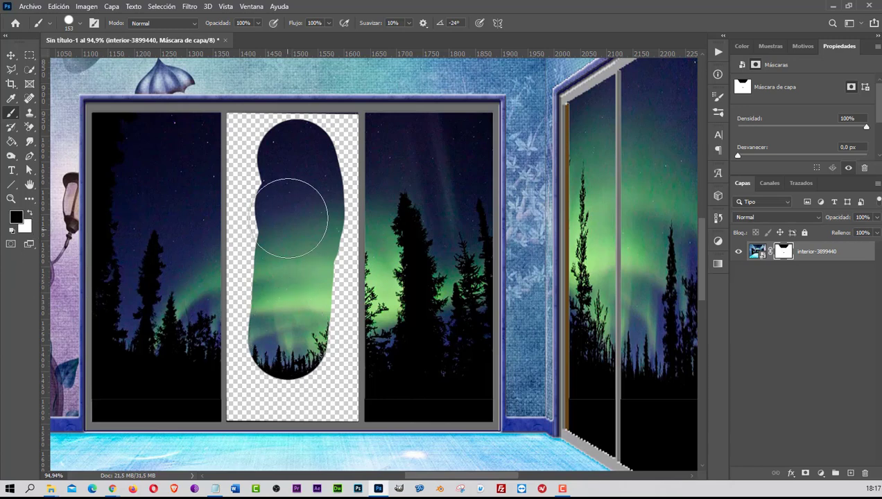
{"action": "mouse_move", "coordinate": [296, 143]}
{"action": "left_mouse_down"}
{"action": "mouse_move", "coordinate": [294, 234]}
{"action": "mouse_move", "coordinate": [315, 262]}
{"action": "mouse_move", "coordinate": [307, 170]}
{"action": "mouse_move", "coordinate": [280, 251]}
{"action": "left_mouse_up"}
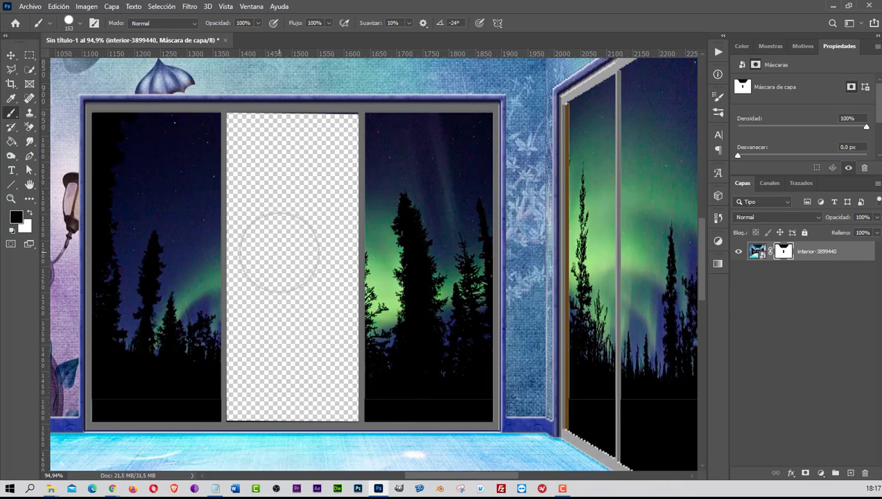
- Place a second embedded copy of interior-3899440.jpg into the composite
{"action": "left_click", "coordinate": [11, 69]}
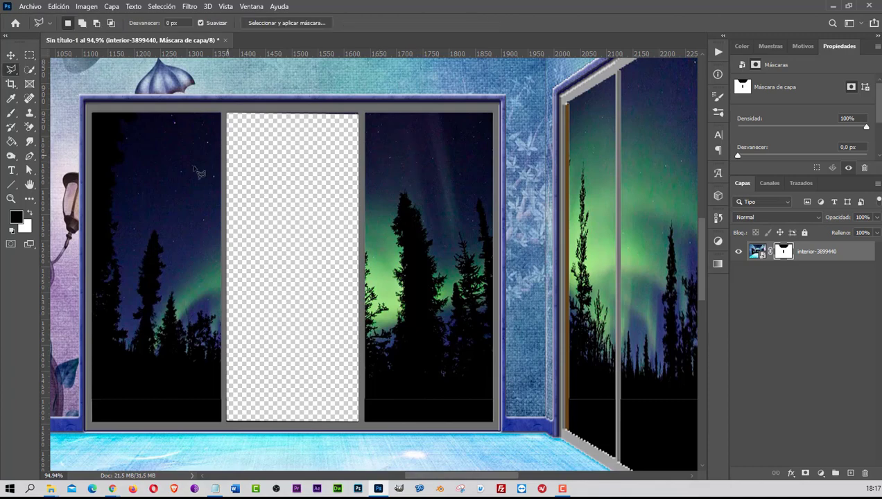
{"action": "scroll", "coordinate": [387, 285], "scroll_direction": "down", "scroll_amount": 2}
{"action": "scroll", "coordinate": [402, 271], "scroll_direction": "down", "scroll_amount": 2}
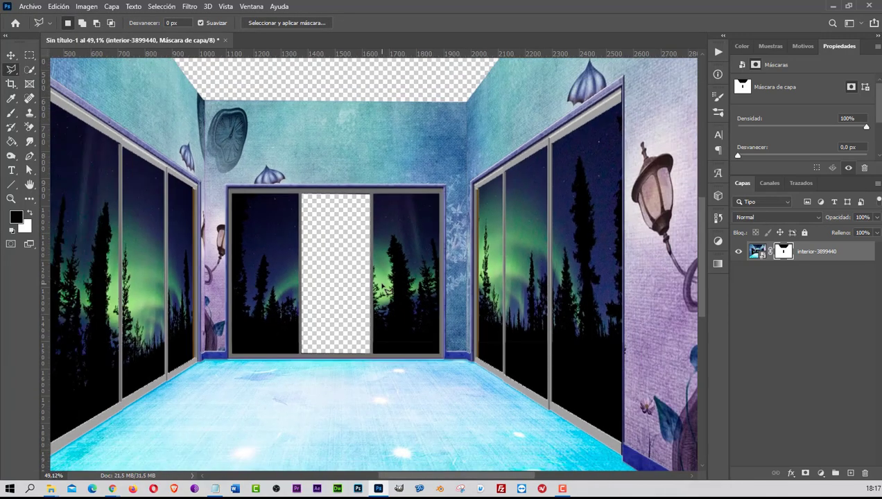
{"action": "scroll", "coordinate": [423, 250], "scroll_direction": "down", "scroll_amount": 2}
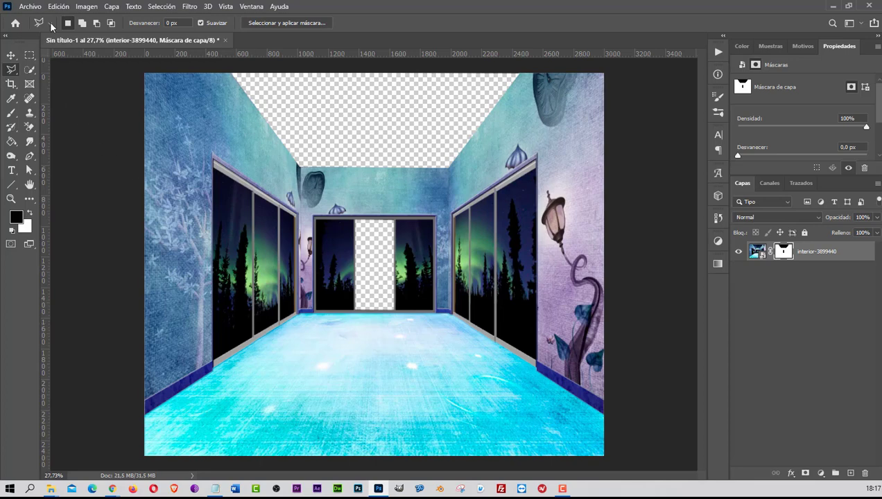
{"action": "left_click", "coordinate": [30, 7]}
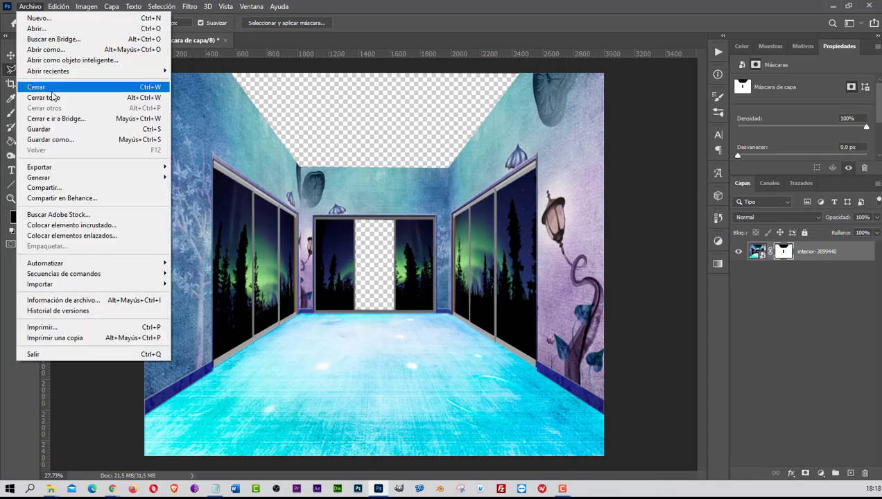
{"action": "left_click", "coordinate": [63, 226]}
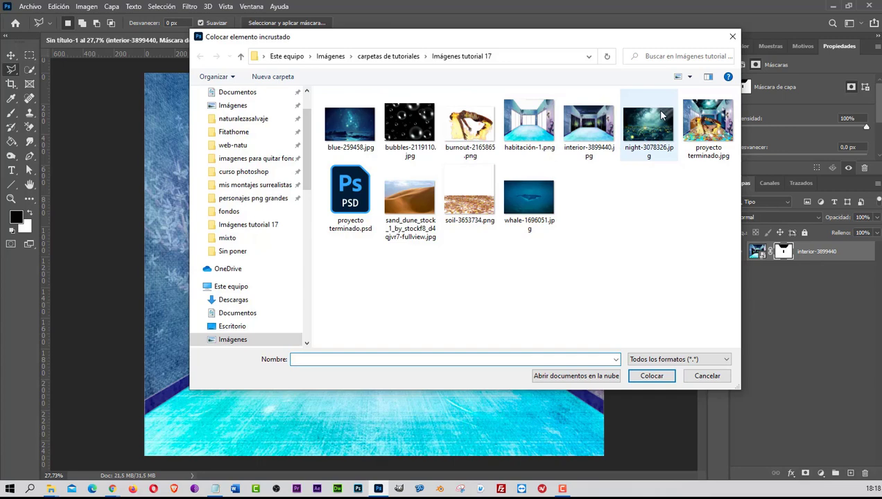
{"action": "mouse_move", "coordinate": [588, 124]}
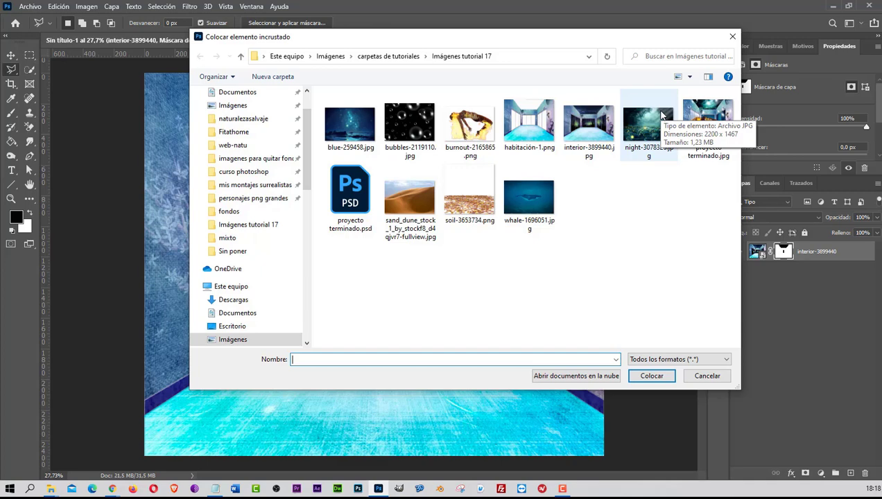
{"action": "left_click", "coordinate": [586, 128]}
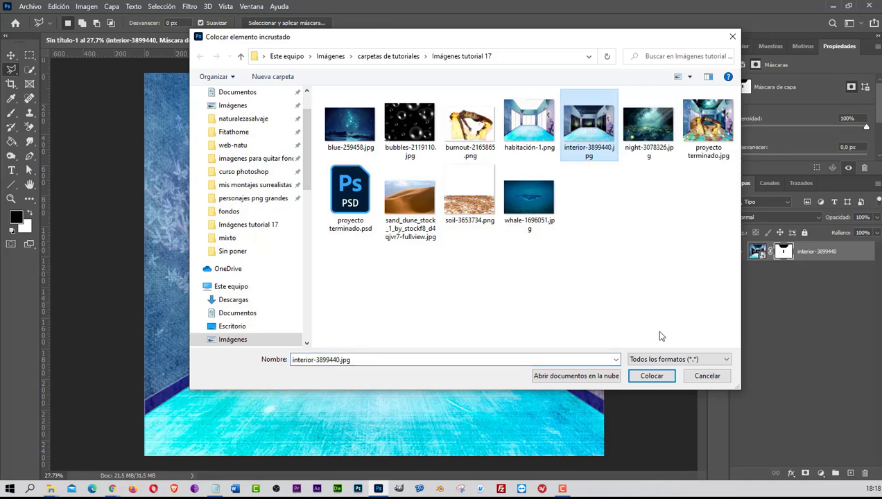
{"action": "left_click", "coordinate": [650, 377]}
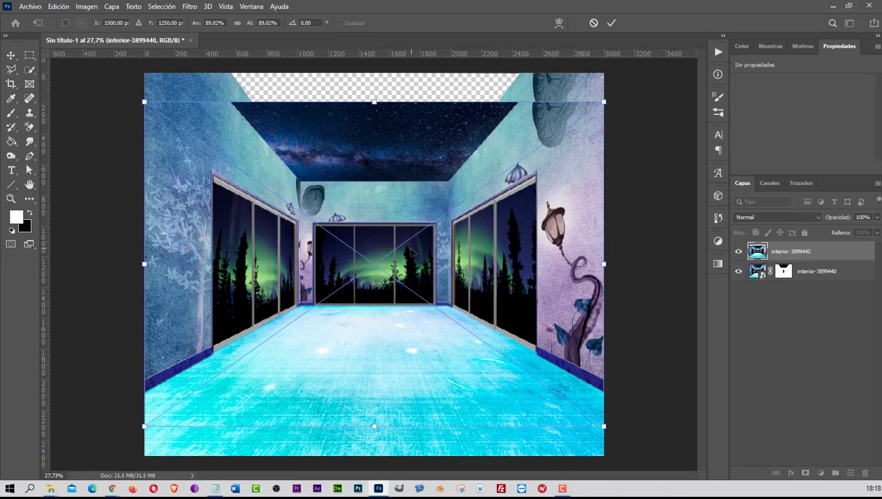
- Nudge and commit the copy, then delete that top interior-3899440 layer
{"action": "left_click_drag", "start_coordinate": [388, 338], "coordinate": [369, 340]}
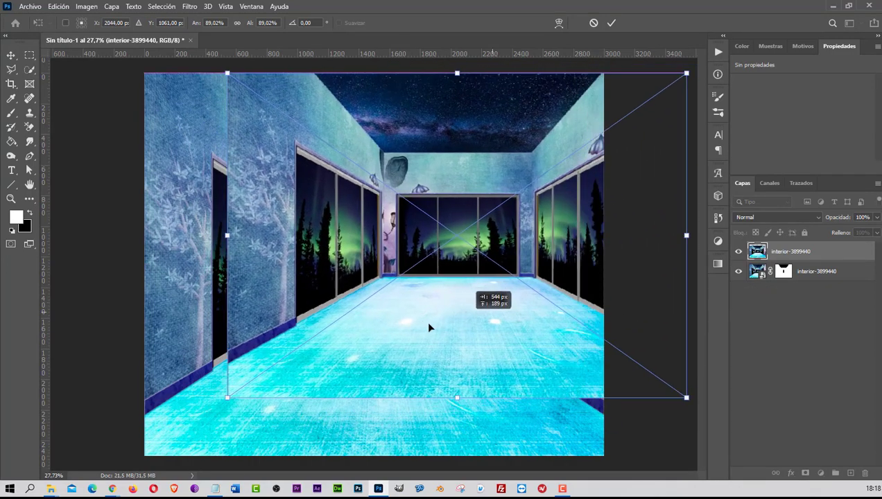
{"action": "left_click", "coordinate": [611, 23]}
{"action": "left_click", "coordinate": [865, 473]}
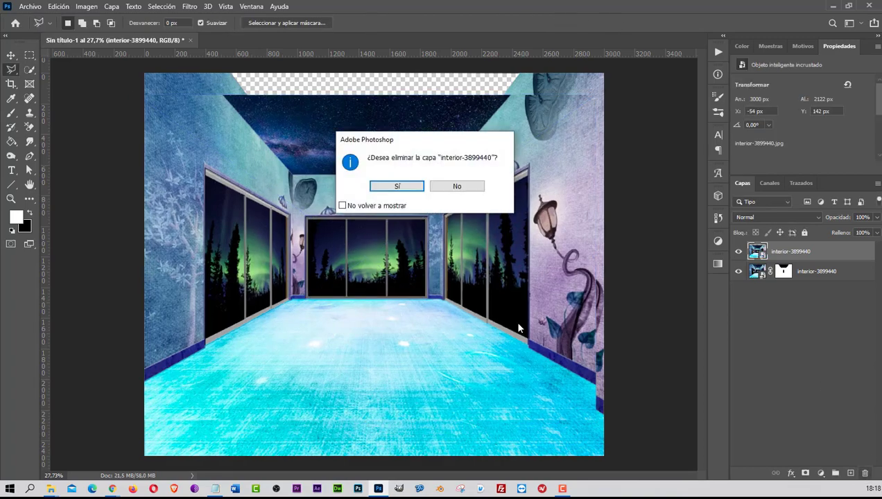
{"action": "left_click", "coordinate": [396, 184]}
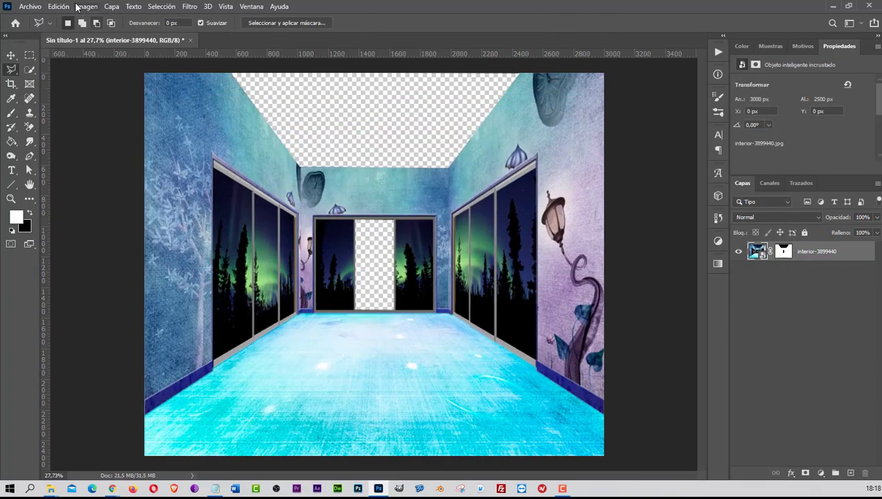
- Place habitación-1.png as an embedded image and commit it
{"action": "left_click", "coordinate": [31, 6]}
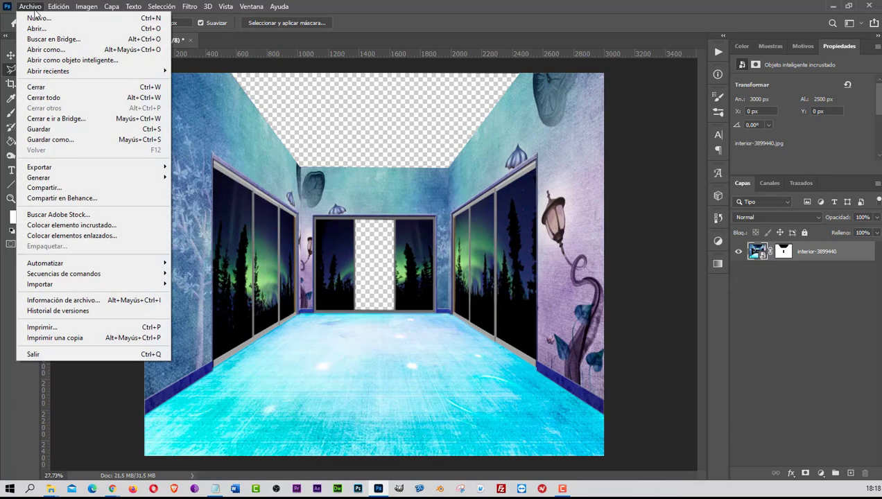
{"action": "left_click", "coordinate": [57, 226]}
{"action": "left_click", "coordinate": [517, 130]}
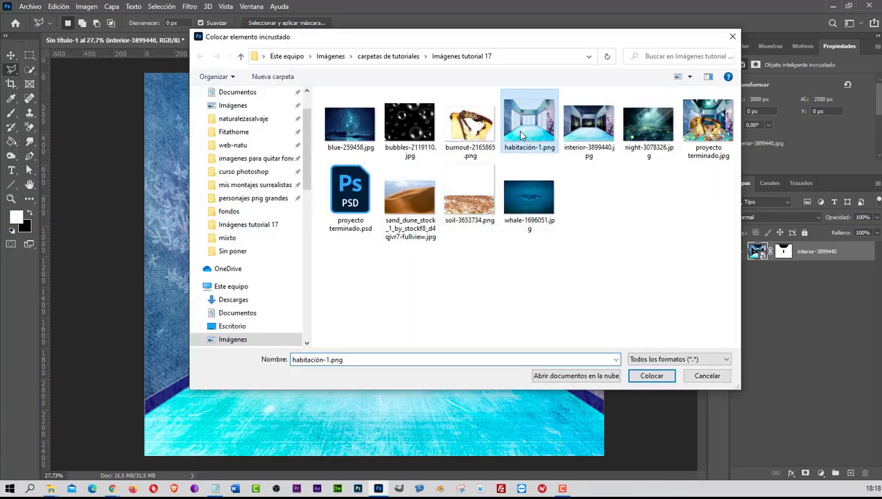
{"action": "left_click", "coordinate": [652, 375]}
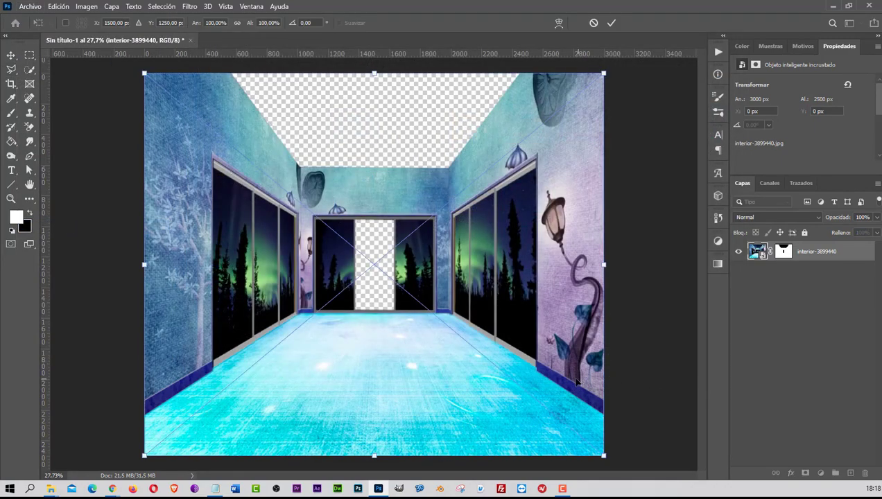
{"action": "left_click", "coordinate": [611, 23]}
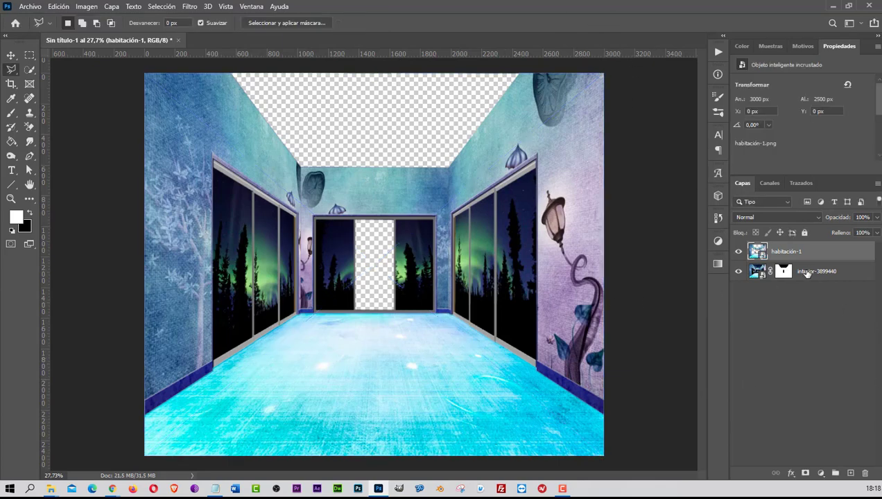
- Delete the interior-3899440 layer, confirming with Sí
{"action": "left_click", "coordinate": [807, 272]}
{"action": "left_click", "coordinate": [866, 477]}
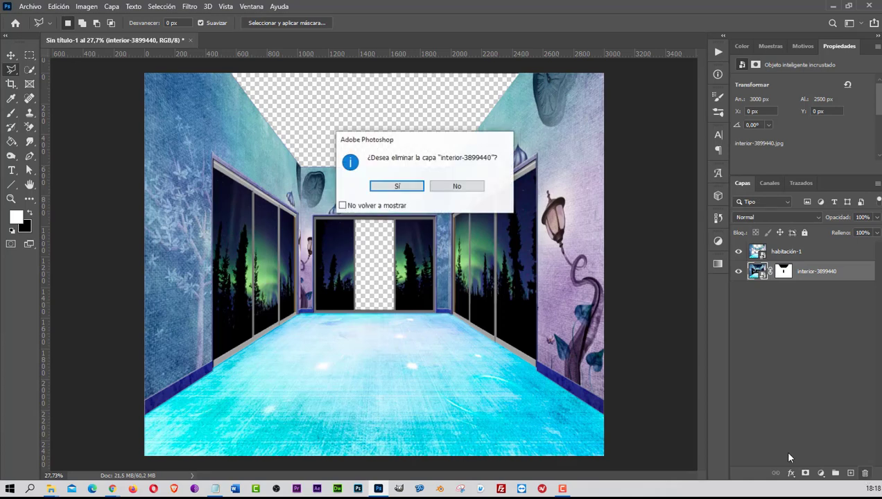
{"action": "left_click", "coordinate": [406, 186]}
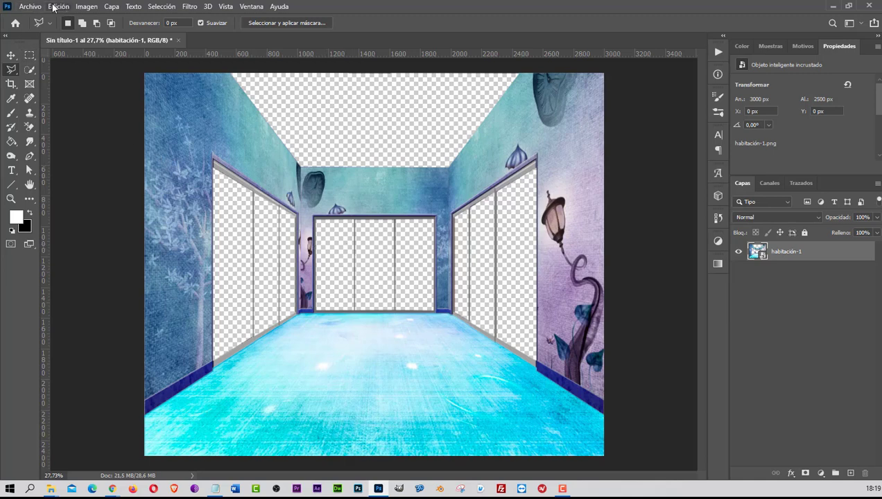
- Embed soil-3653734.png over the room, stretch it slightly taller, and switch to Distort
{"action": "left_click", "coordinate": [26, 7]}
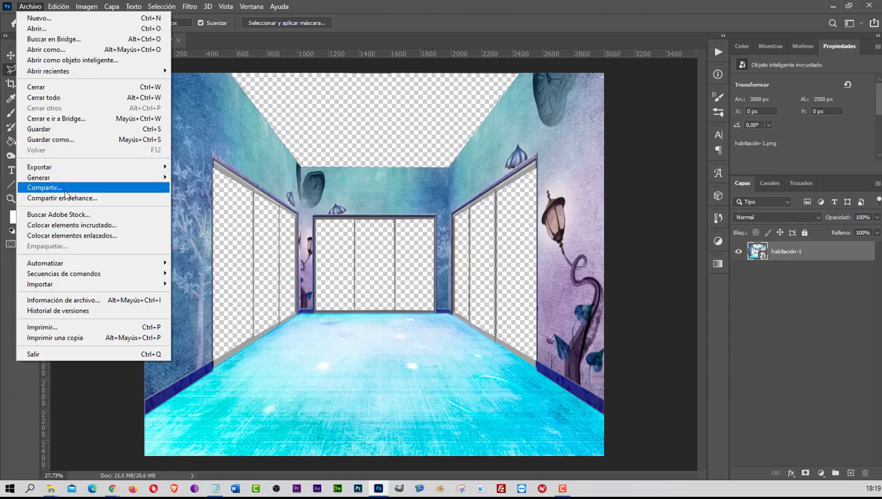
{"action": "left_click", "coordinate": [75, 225]}
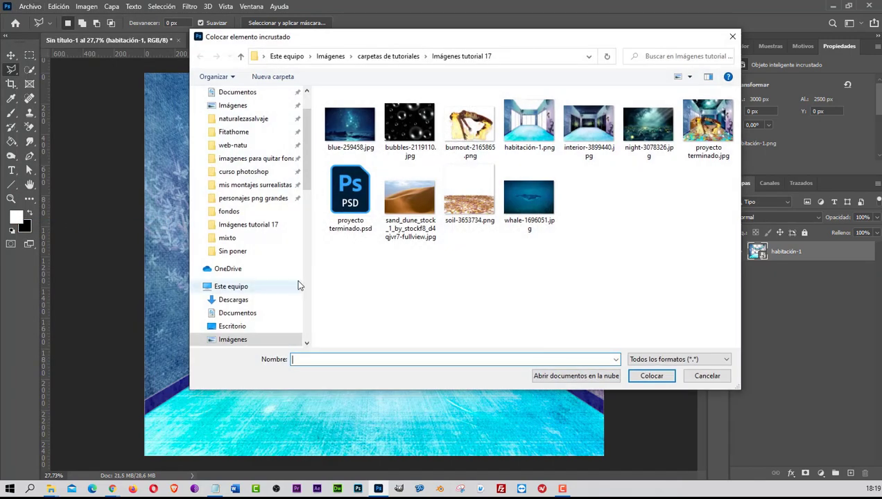
{"action": "left_click", "coordinate": [470, 201]}
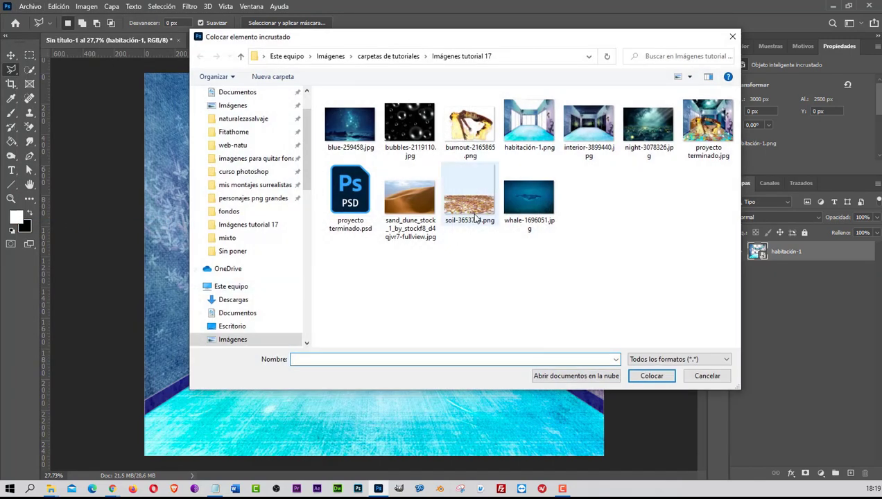
{"action": "left_click", "coordinate": [651, 376]}
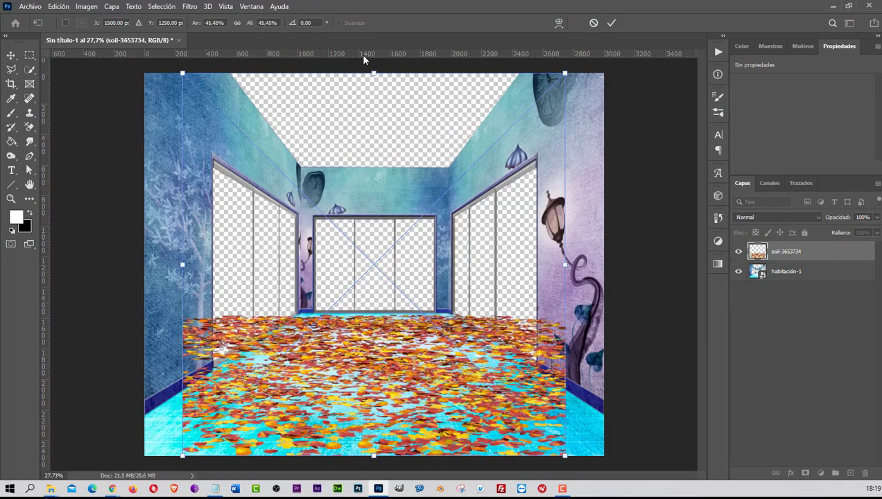
{"action": "left_click_drag", "start_coordinate": [373, 73], "coordinate": [374, 60]}
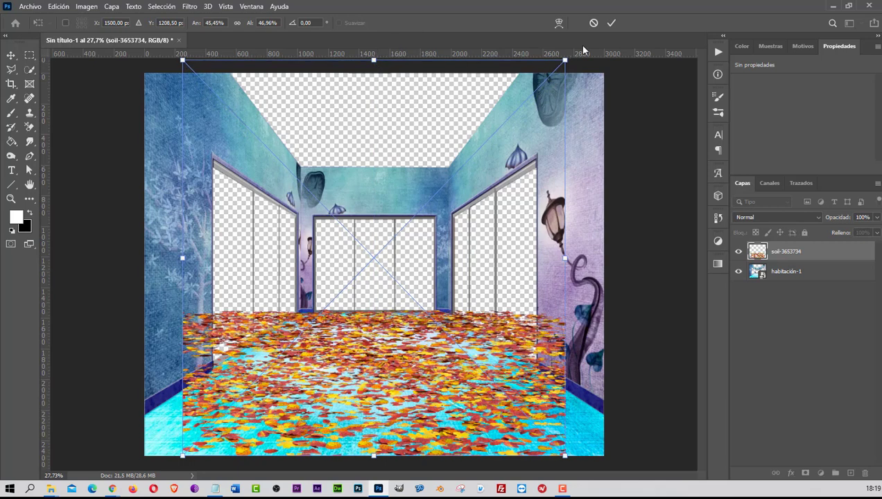
{"action": "right_click", "coordinate": [376, 239]}
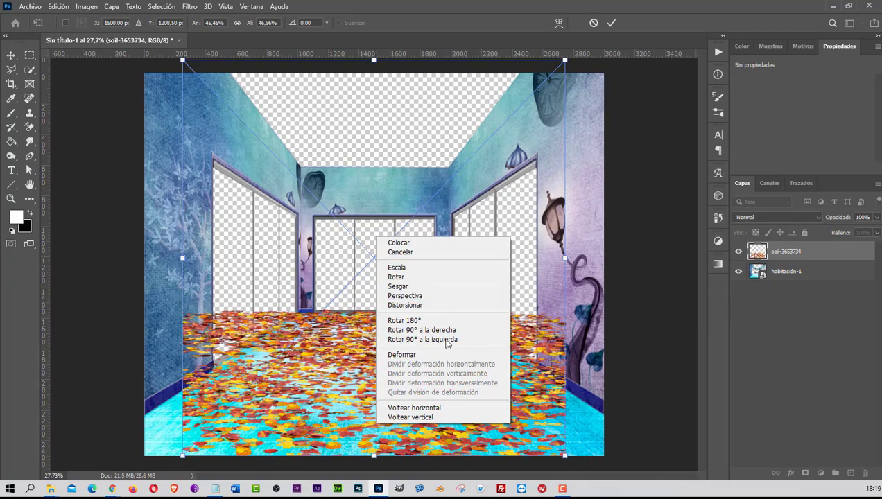
{"action": "left_click", "coordinate": [409, 306]}
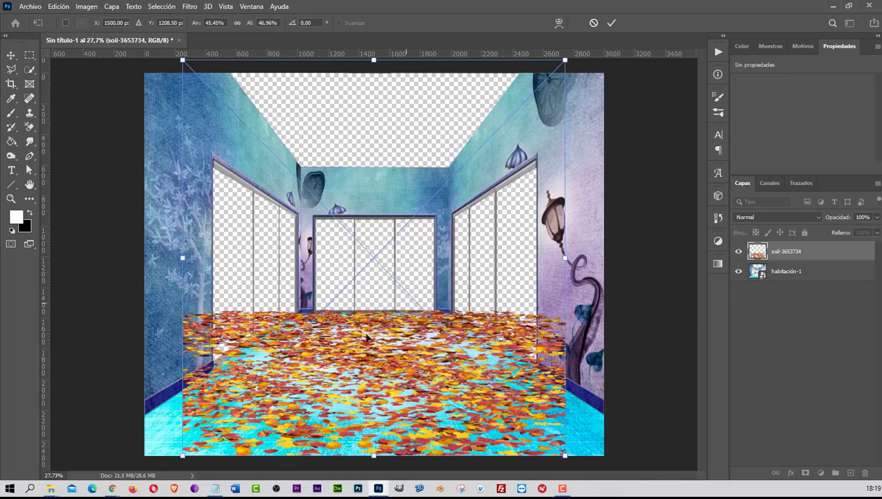
- Drag the leaves' four corners into floor perspective, pulling the top edge to the back wall
{"action": "left_click_drag", "start_coordinate": [183, 456], "coordinate": [137, 457]}
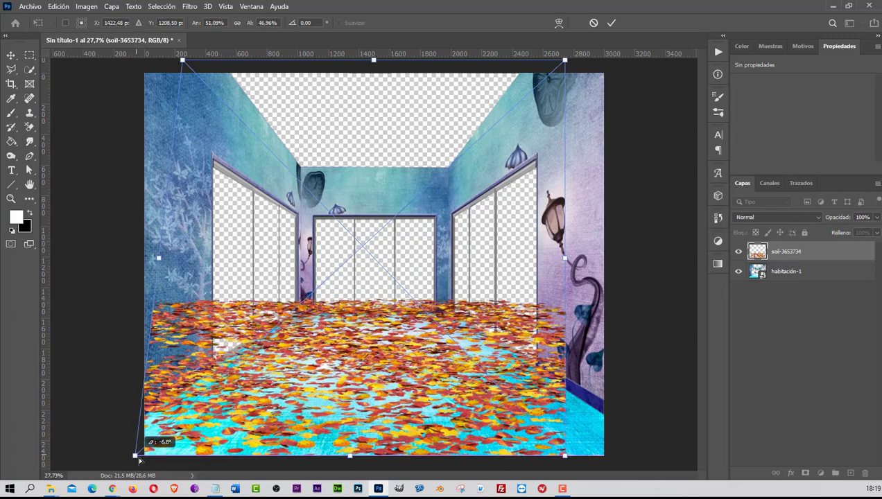
{"action": "left_click_drag", "start_coordinate": [564, 456], "coordinate": [623, 468]}
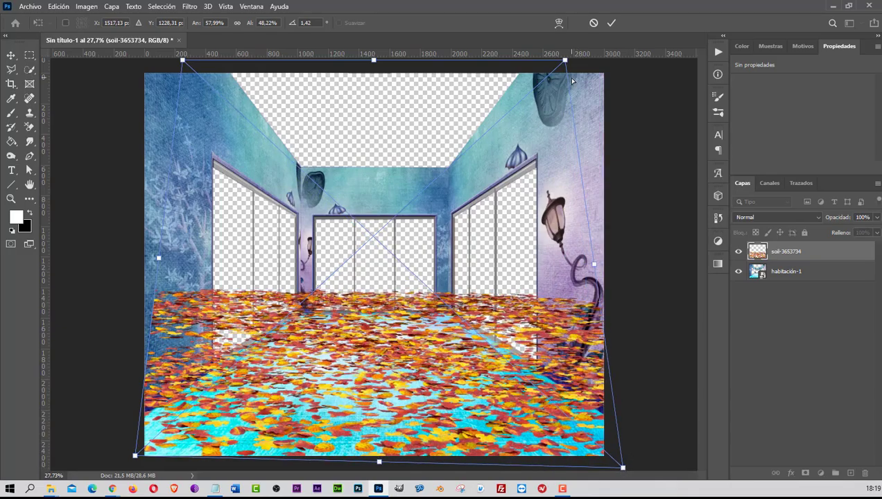
{"action": "left_click_drag", "start_coordinate": [565, 62], "coordinate": [405, 179]}
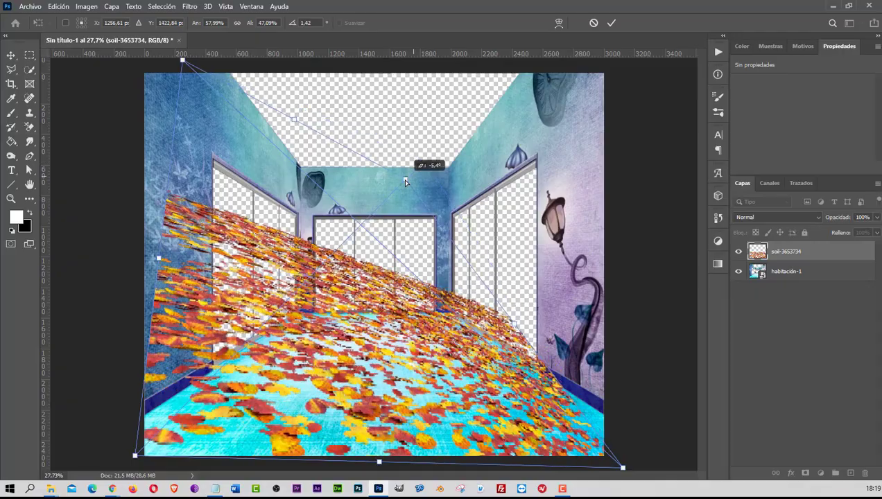
{"action": "left_click_drag", "start_coordinate": [183, 62], "coordinate": [284, 227]}
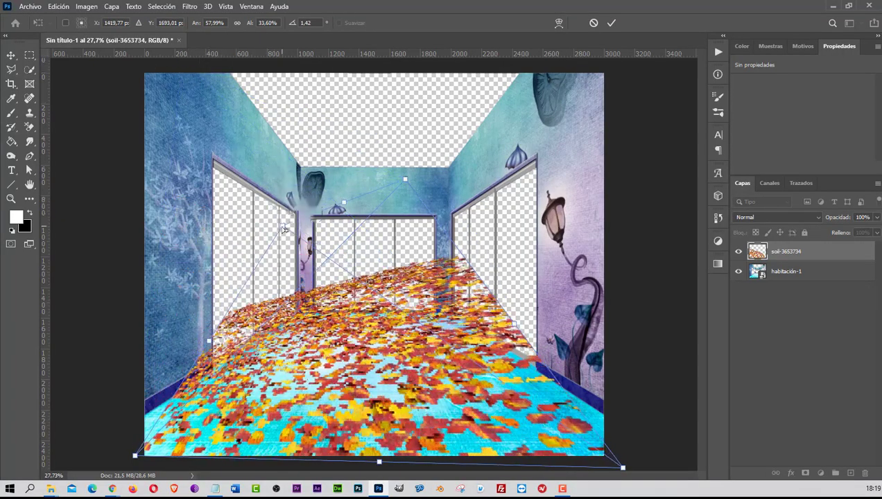
{"action": "left_click_drag", "start_coordinate": [404, 181], "coordinate": [399, 238]}
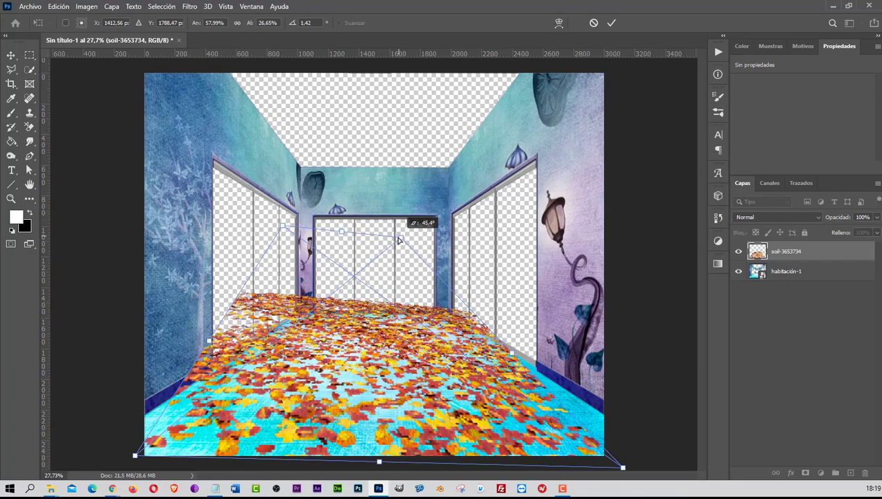
{"action": "left_click_drag", "start_coordinate": [284, 231], "coordinate": [303, 265]}
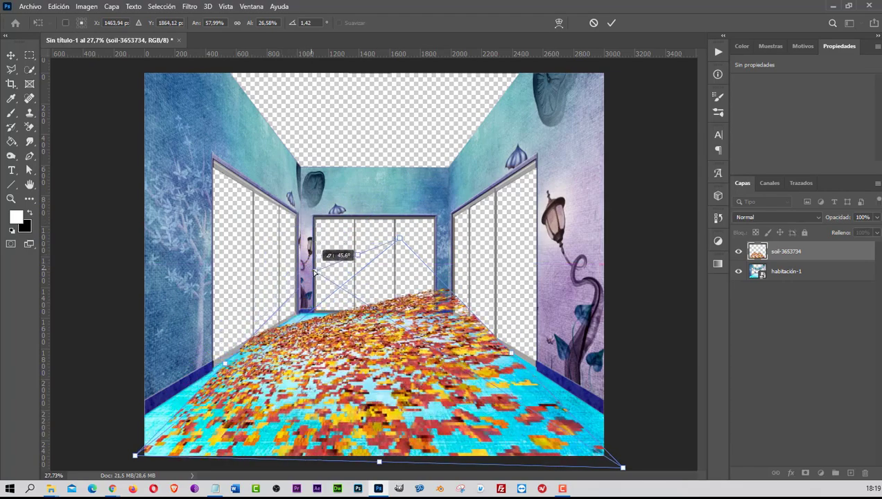
- Fine-tune the leaf floor's corners against the back wall and commit the distortion
{"action": "mouse_move", "coordinate": [303, 264]}
{"action": "left_mouse_down"}
{"action": "mouse_move", "coordinate": [333, 266]}
{"action": "mouse_move", "coordinate": [352, 255]}
{"action": "left_mouse_up"}
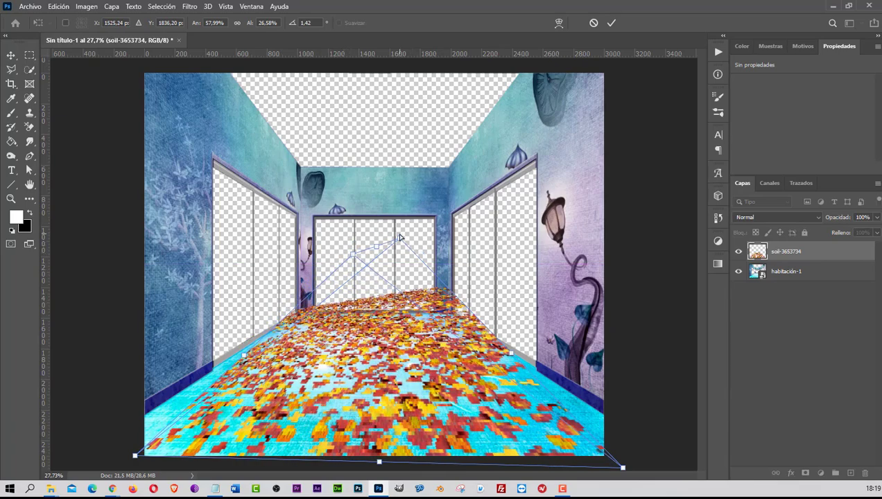
{"action": "left_click_drag", "start_coordinate": [400, 241], "coordinate": [398, 263]}
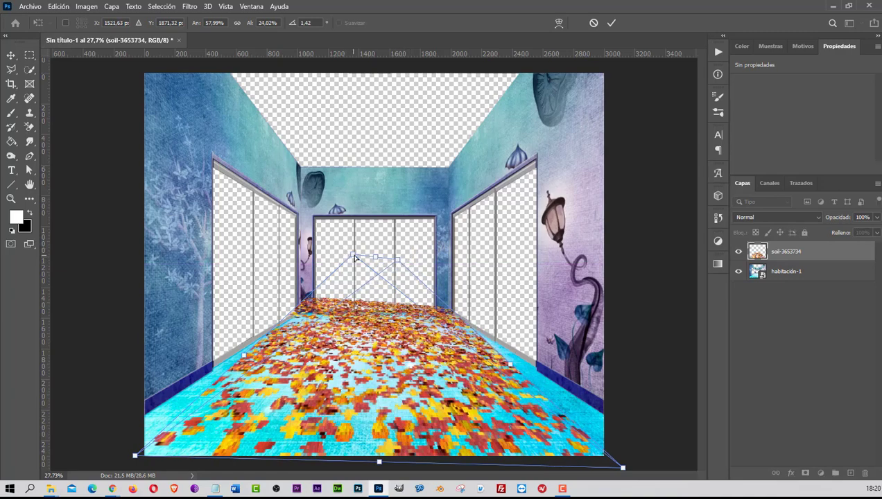
{"action": "mouse_move", "coordinate": [352, 258]}
{"action": "left_mouse_down"}
{"action": "mouse_move", "coordinate": [353, 266]}
{"action": "mouse_move", "coordinate": [399, 265]}
{"action": "mouse_move", "coordinate": [380, 277]}
{"action": "left_mouse_up"}
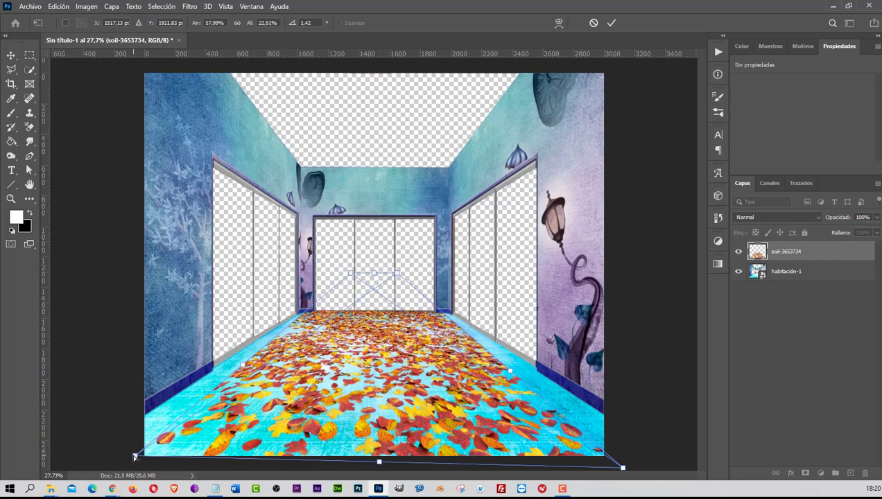
{"action": "left_click_drag", "start_coordinate": [135, 457], "coordinate": [75, 464]}
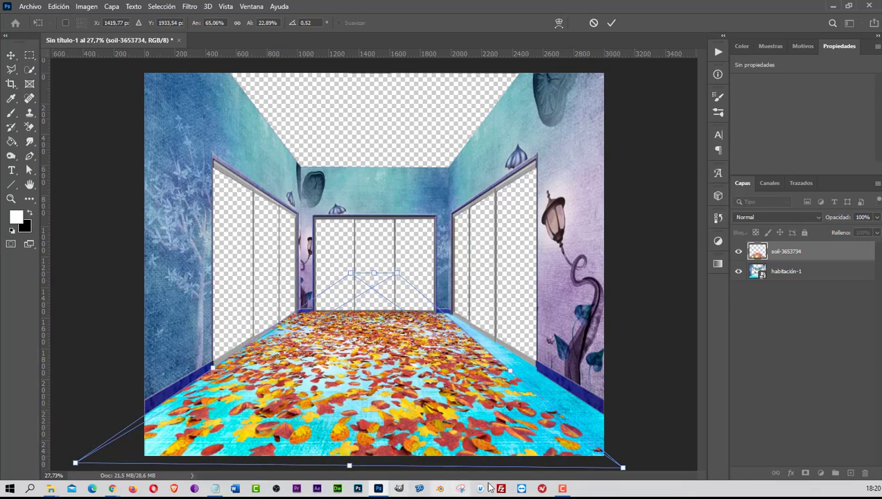
{"action": "left_click_drag", "start_coordinate": [622, 469], "coordinate": [675, 469]}
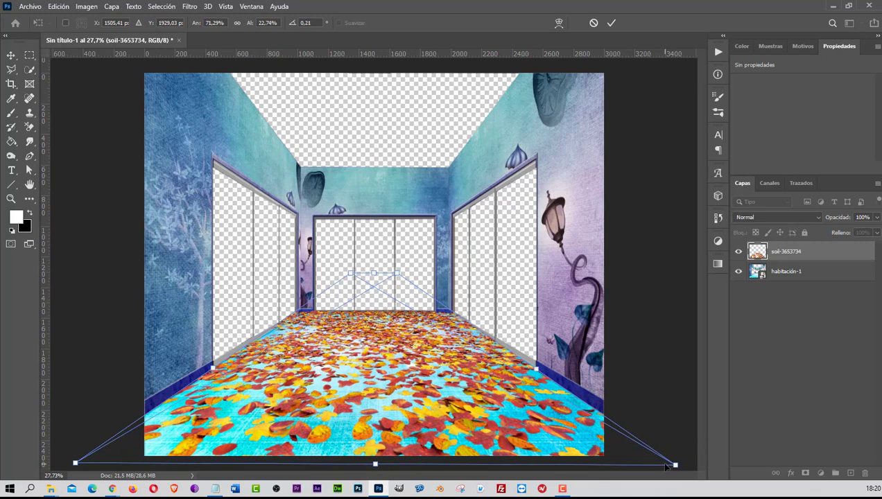
{"action": "left_click", "coordinate": [612, 23]}
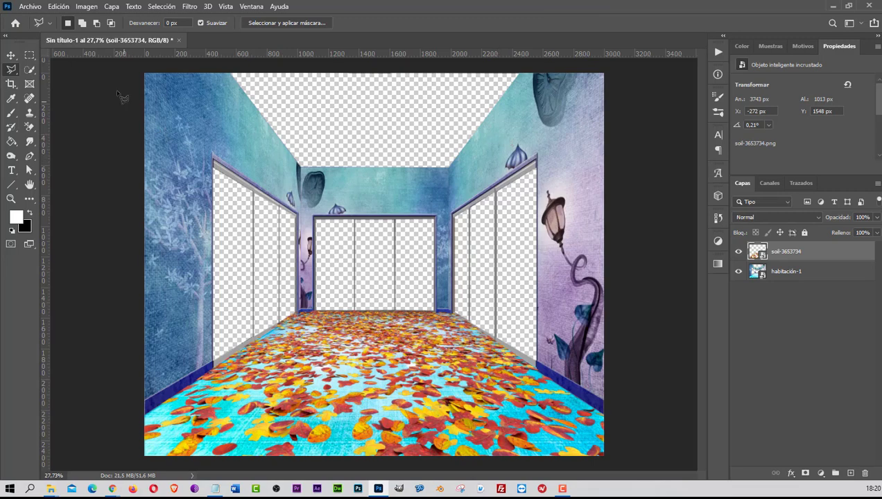
{"action": "left_click", "coordinate": [33, 9]}
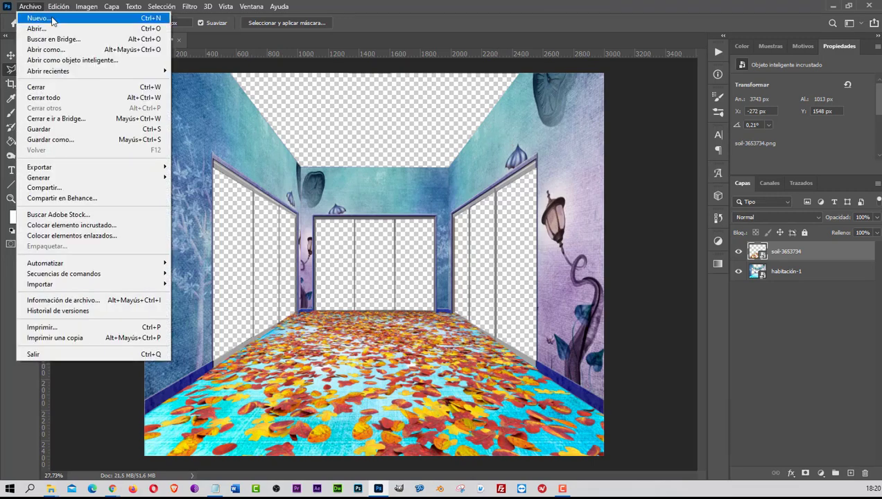
- Embed night-3078326.jpg, move it to the room's top, and switch to Distort
{"action": "left_click", "coordinate": [84, 228]}
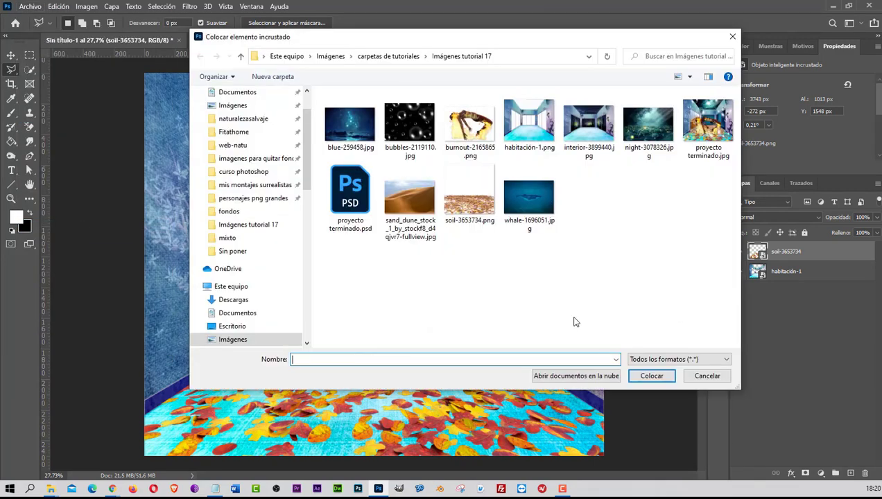
{"action": "left_click", "coordinate": [648, 128]}
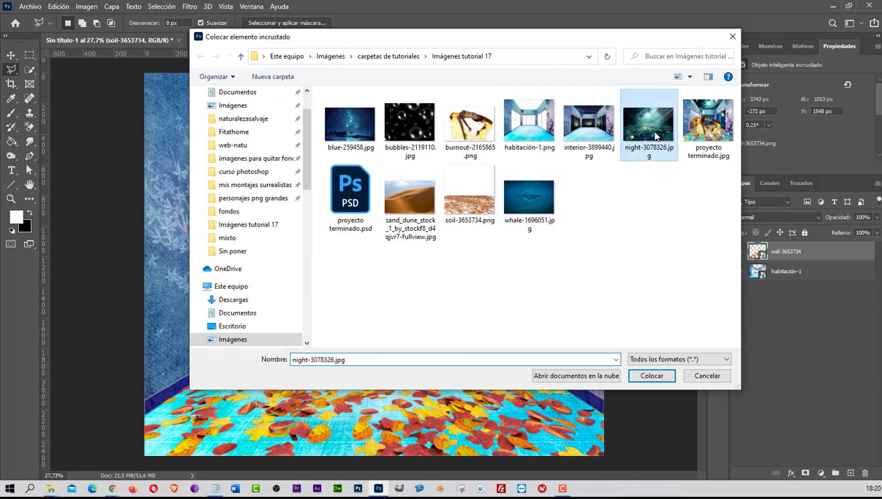
{"action": "left_click", "coordinate": [652, 376]}
{"action": "left_click_drag", "start_coordinate": [391, 236], "coordinate": [393, 157]}
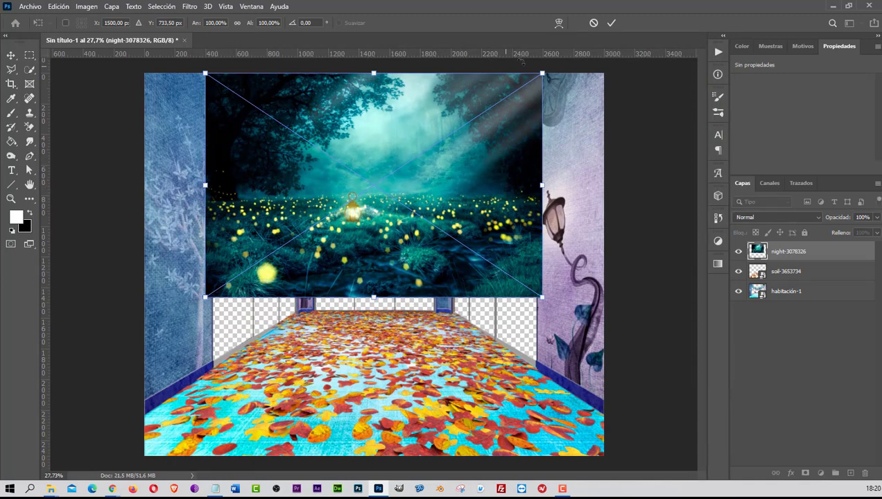
{"action": "right_click", "coordinate": [422, 183]}
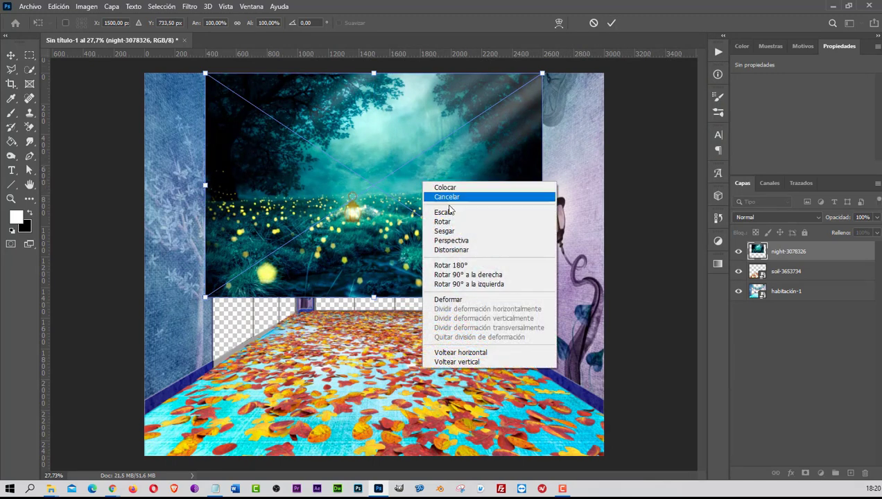
{"action": "left_click", "coordinate": [451, 250]}
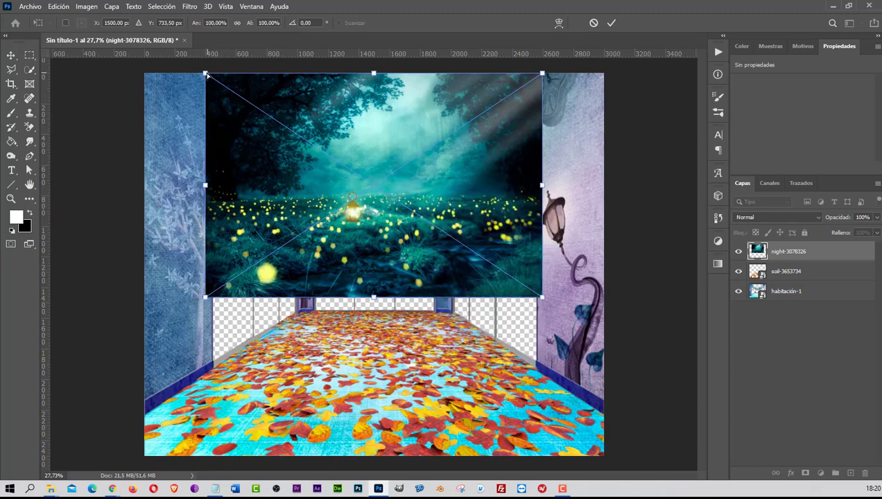
- Pull the forest image's corners into a trapezoid meeting the back wall
{"action": "left_click_drag", "start_coordinate": [207, 77], "coordinate": [233, 78]}
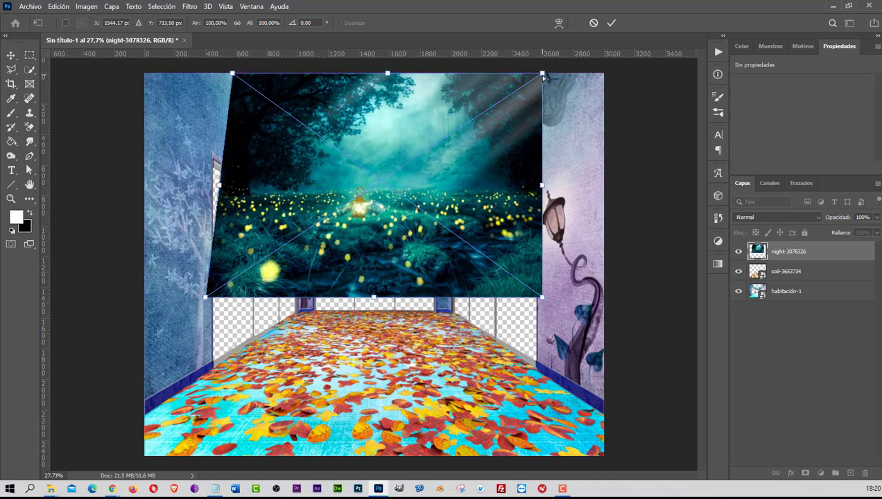
{"action": "left_click_drag", "start_coordinate": [543, 75], "coordinate": [519, 73]}
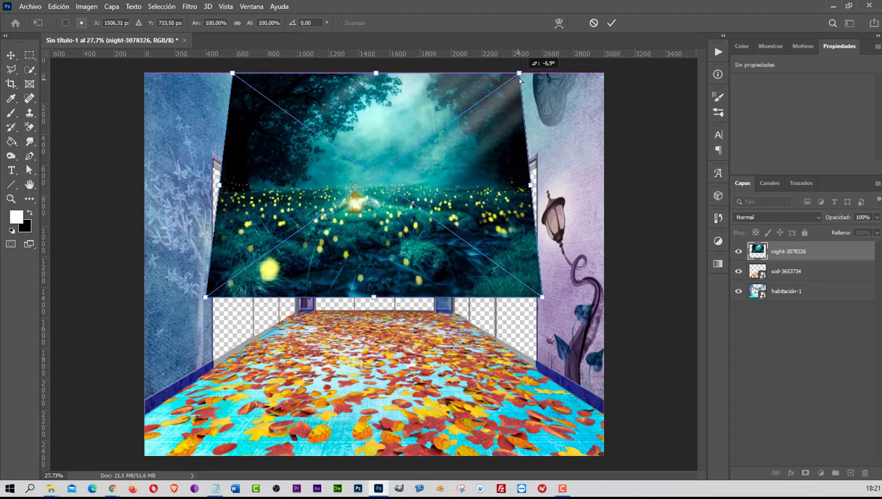
{"action": "left_click_drag", "start_coordinate": [542, 299], "coordinate": [467, 177]}
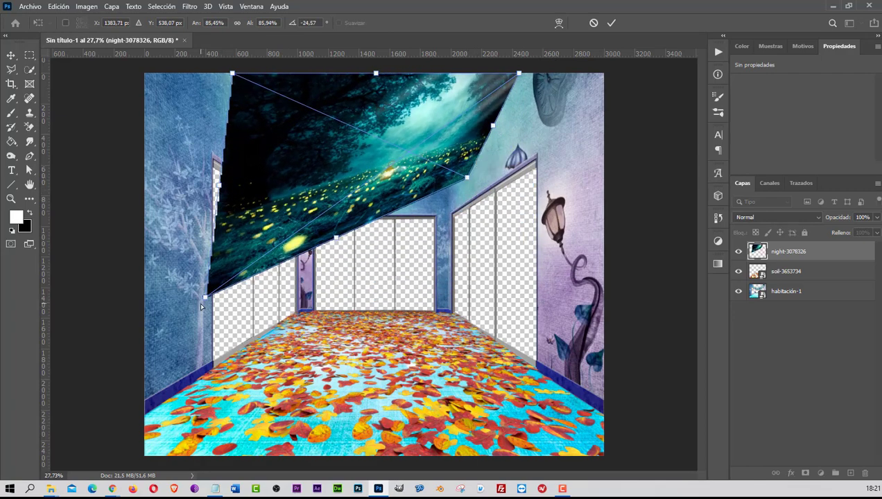
{"action": "mouse_move", "coordinate": [206, 298]}
{"action": "left_mouse_down"}
{"action": "mouse_move", "coordinate": [290, 162]}
{"action": "mouse_move", "coordinate": [300, 169]}
{"action": "left_mouse_up"}
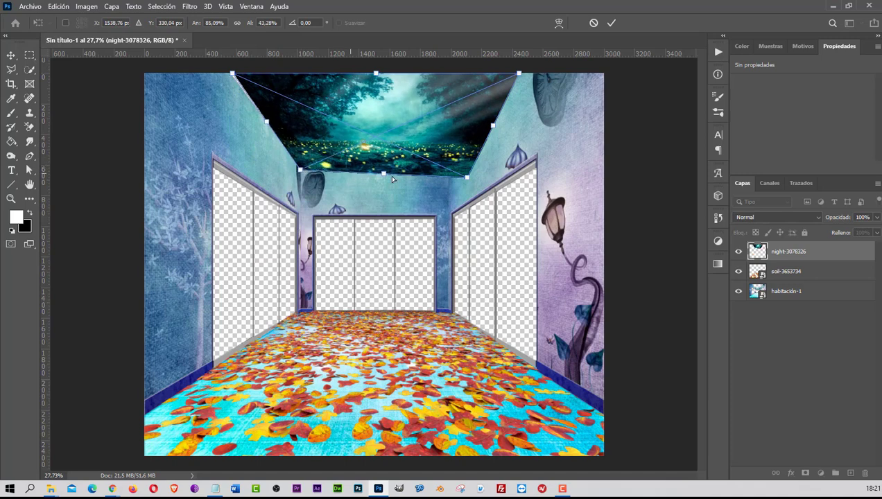
{"action": "left_click_drag", "start_coordinate": [467, 179], "coordinate": [448, 172]}
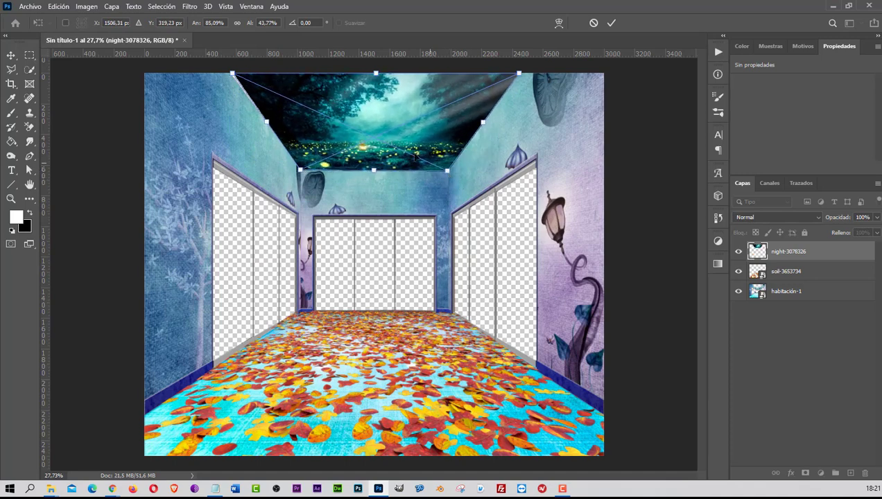
- Fine-tune the ceiling's corners and edges to the canvas and wall, then commit
{"action": "left_click_drag", "start_coordinate": [233, 74], "coordinate": [226, 74]}
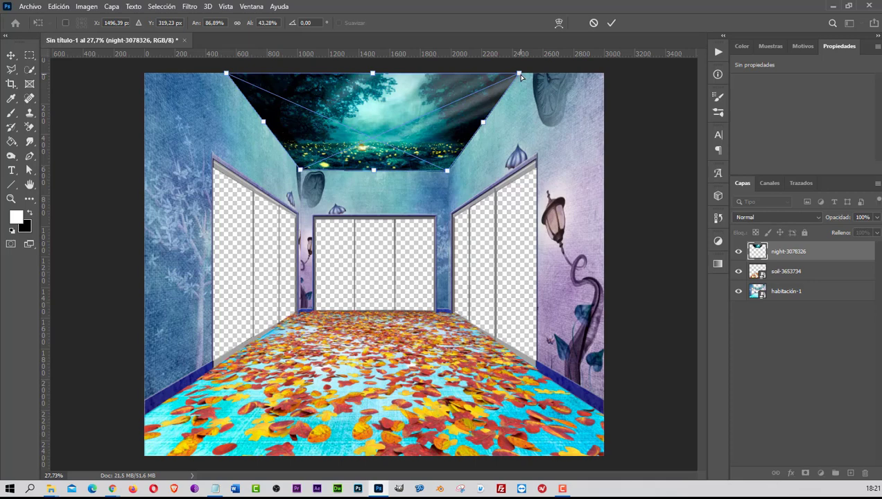
{"action": "left_click_drag", "start_coordinate": [520, 74], "coordinate": [521, 75]}
{"action": "left_click_drag", "start_coordinate": [373, 74], "coordinate": [374, 69]}
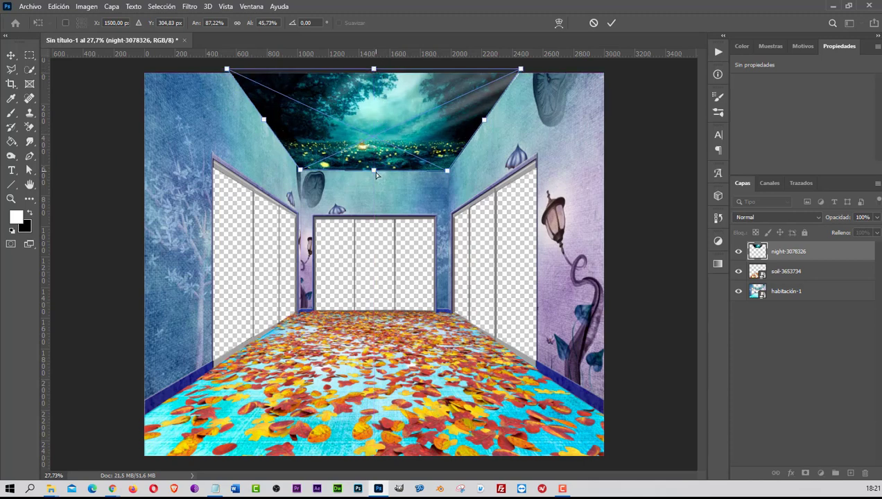
{"action": "left_click_drag", "start_coordinate": [374, 172], "coordinate": [373, 173]}
{"action": "left_click_drag", "start_coordinate": [522, 71], "coordinate": [527, 69]}
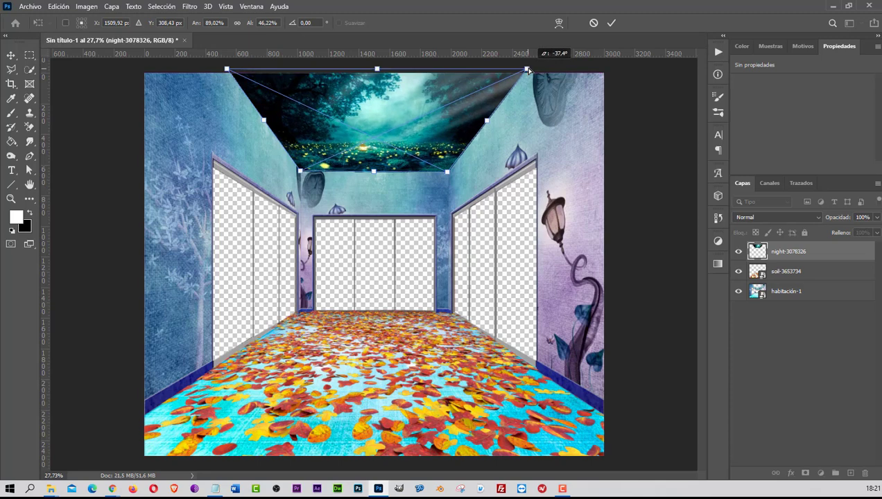
{"action": "left_click", "coordinate": [610, 24]}
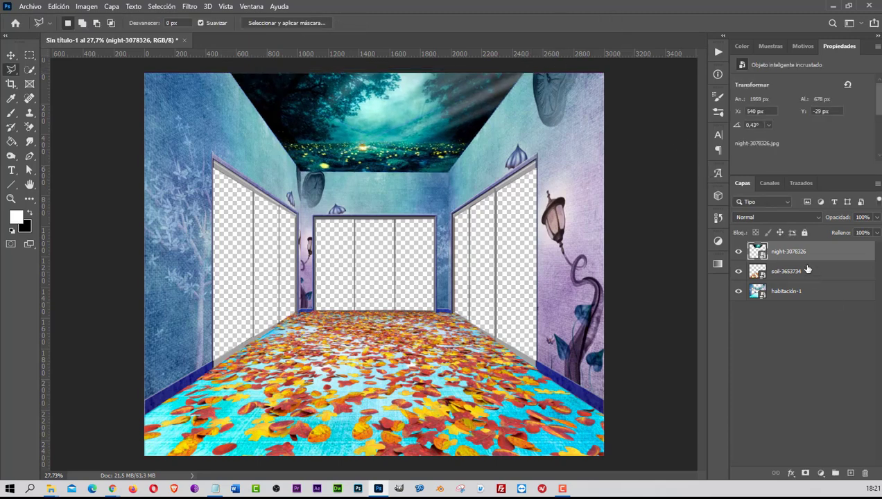
- Move the forest layer below habitación-1, then embed whale-1696051.jpg above the room layer
{"action": "left_click_drag", "start_coordinate": [786, 253], "coordinate": [786, 305]}
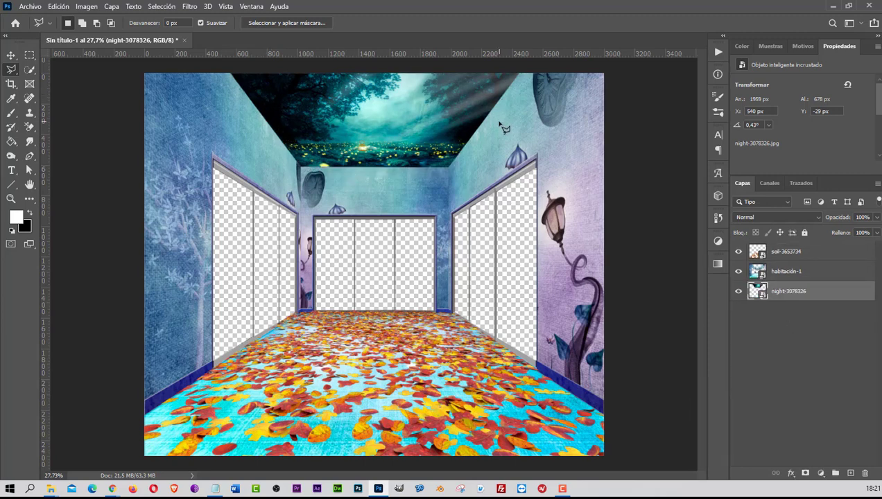
{"action": "left_click", "coordinate": [31, 7]}
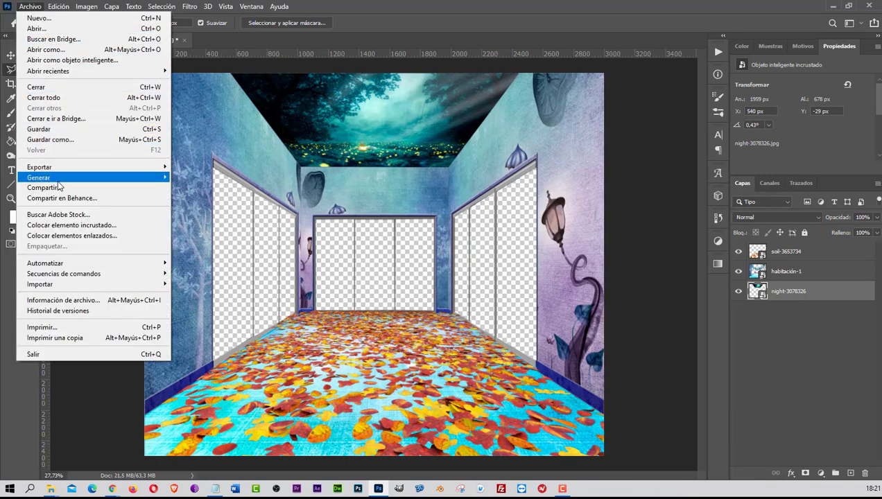
{"action": "left_click", "coordinate": [64, 226]}
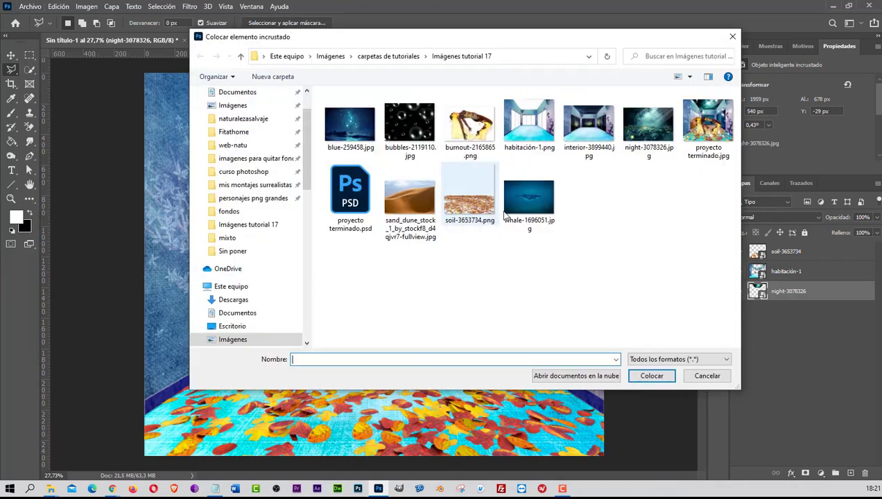
{"action": "left_click", "coordinate": [529, 198]}
{"action": "left_click", "coordinate": [645, 378]}
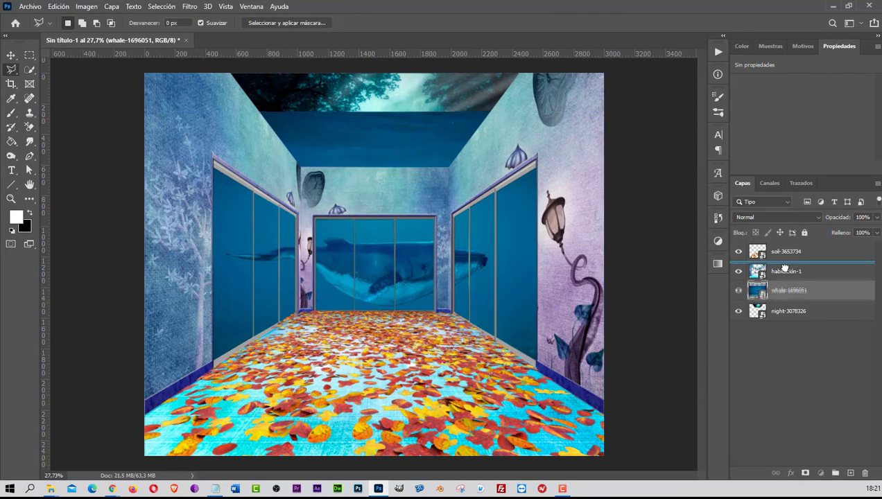
{"action": "mouse_move", "coordinate": [770, 291]}
{"action": "left_mouse_down"}
{"action": "mouse_move", "coordinate": [774, 262]}
{"action": "mouse_move", "coordinate": [791, 244]}
{"action": "left_mouse_up"}
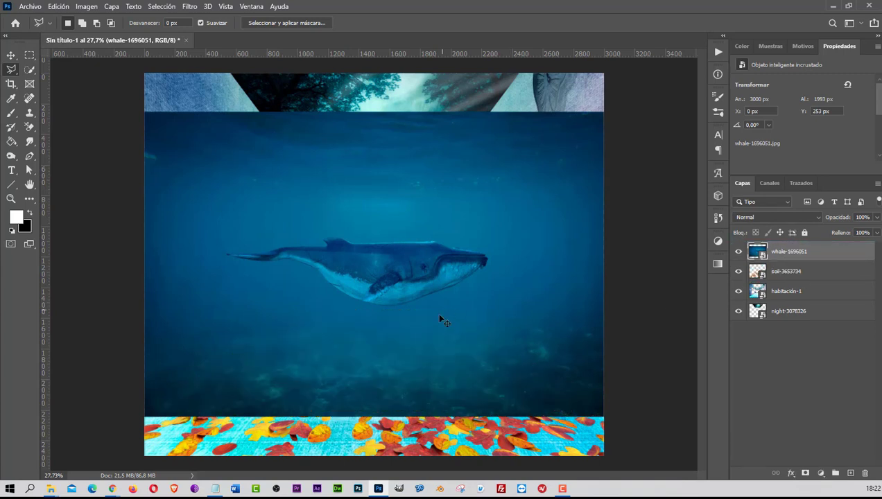
- Scale the whale proportionally to about 951 × 632 px inside the back window opening
{"action": "key", "text": "ctrl+t"}
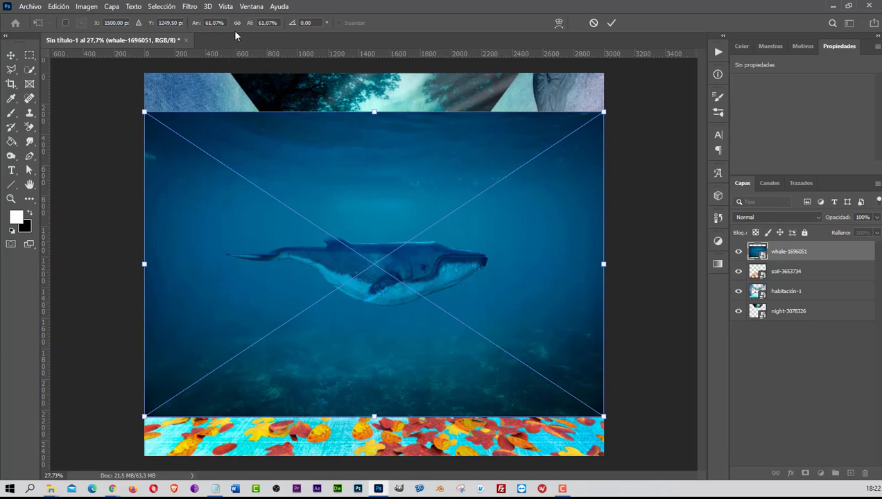
{"action": "left_click", "coordinate": [237, 25]}
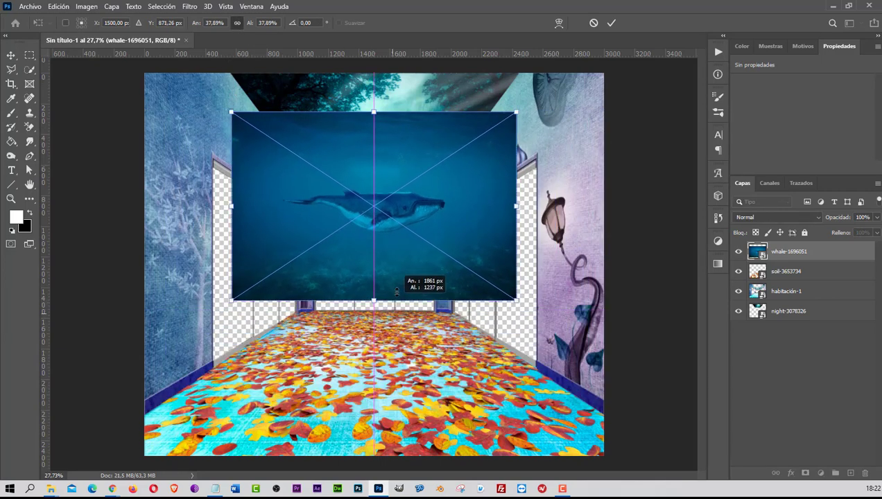
{"action": "left_click_drag", "start_coordinate": [373, 416], "coordinate": [377, 270]}
{"action": "left_click_drag", "start_coordinate": [399, 240], "coordinate": [397, 281]}
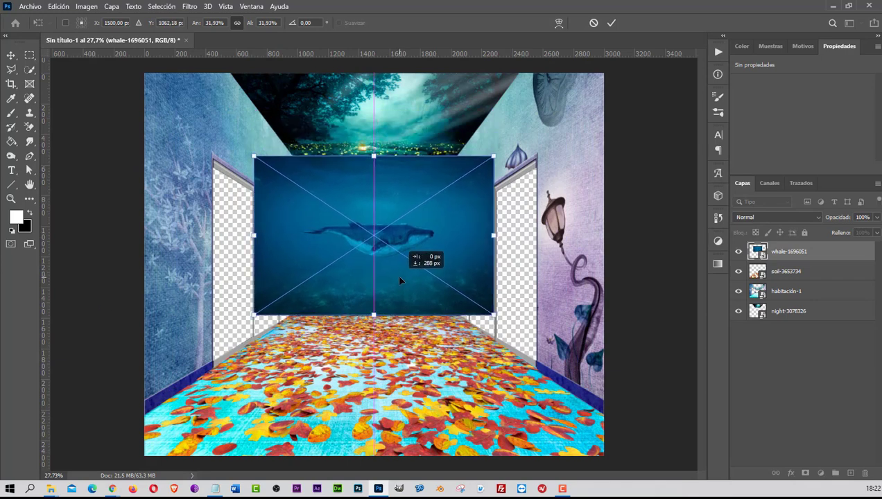
{"action": "left_click_drag", "start_coordinate": [374, 157], "coordinate": [389, 220]}
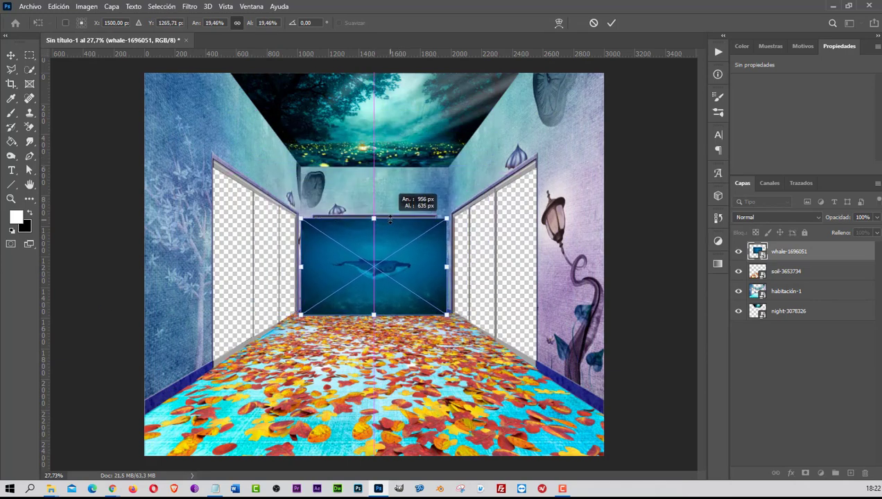
{"action": "left_click_drag", "start_coordinate": [390, 218], "coordinate": [390, 215]}
{"action": "left_click_drag", "start_coordinate": [393, 299], "coordinate": [381, 276]}
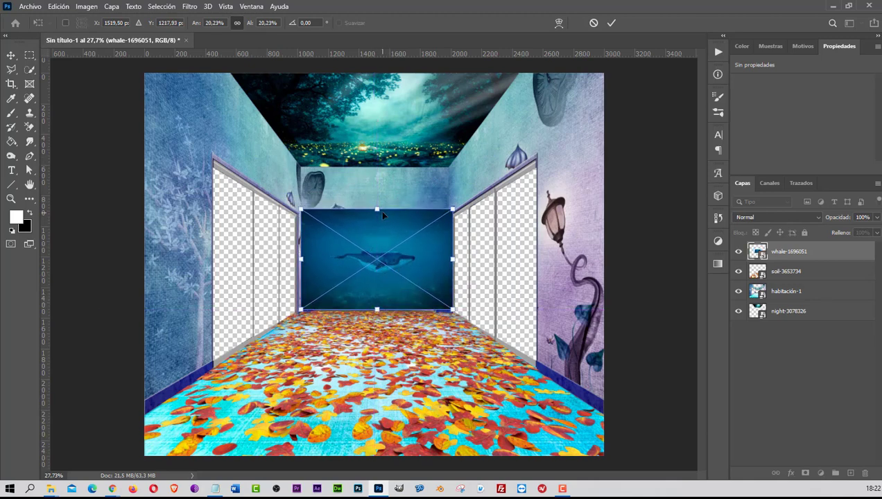
{"action": "left_click_drag", "start_coordinate": [380, 212], "coordinate": [377, 217]}
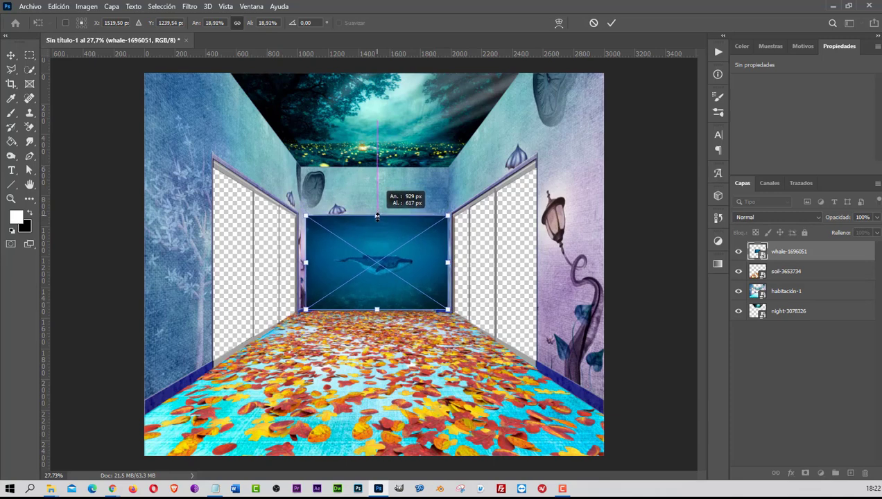
{"action": "left_click_drag", "start_coordinate": [377, 216], "coordinate": [377, 217]}
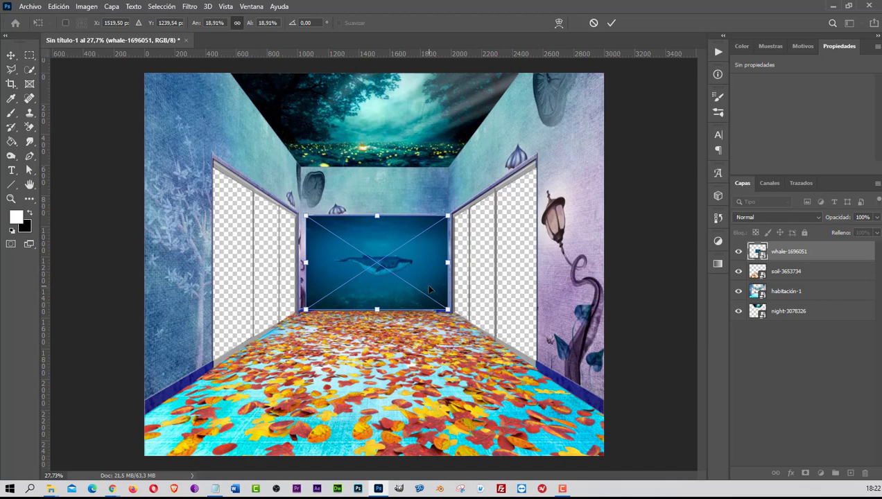
{"action": "left_click_drag", "start_coordinate": [429, 289], "coordinate": [423, 296]}
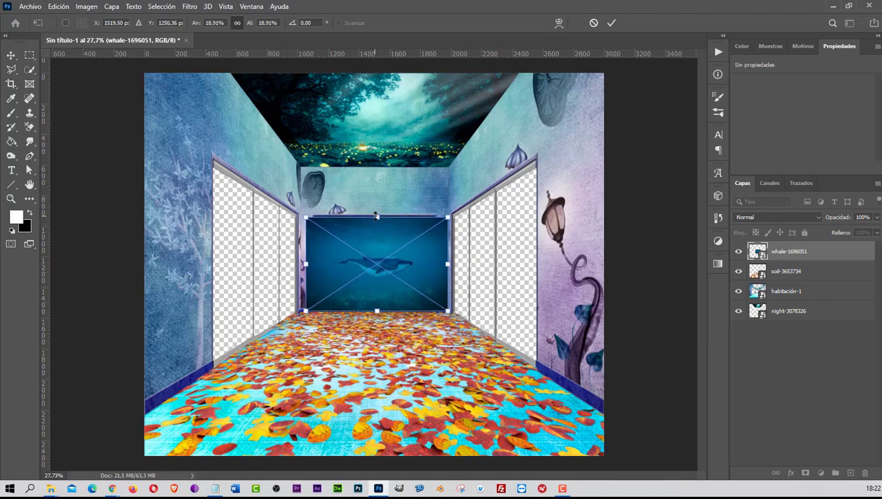
{"action": "left_click_drag", "start_coordinate": [378, 215], "coordinate": [380, 212]}
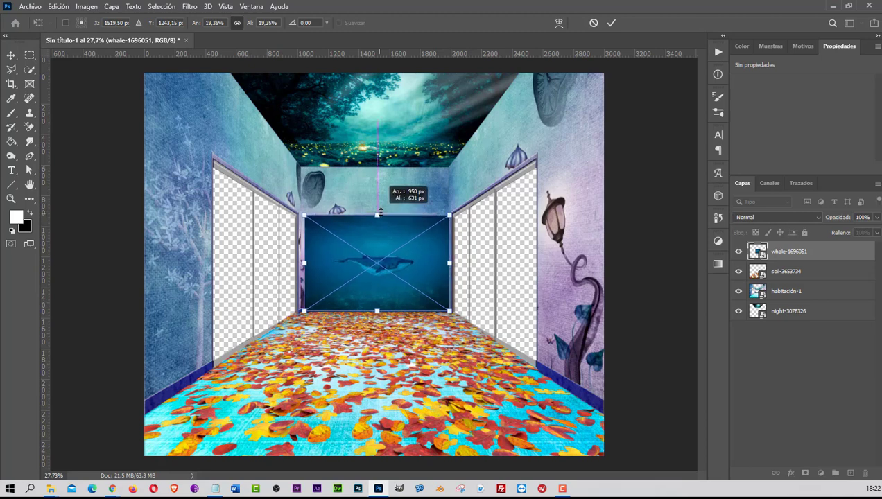
{"action": "left_click", "coordinate": [612, 25]}
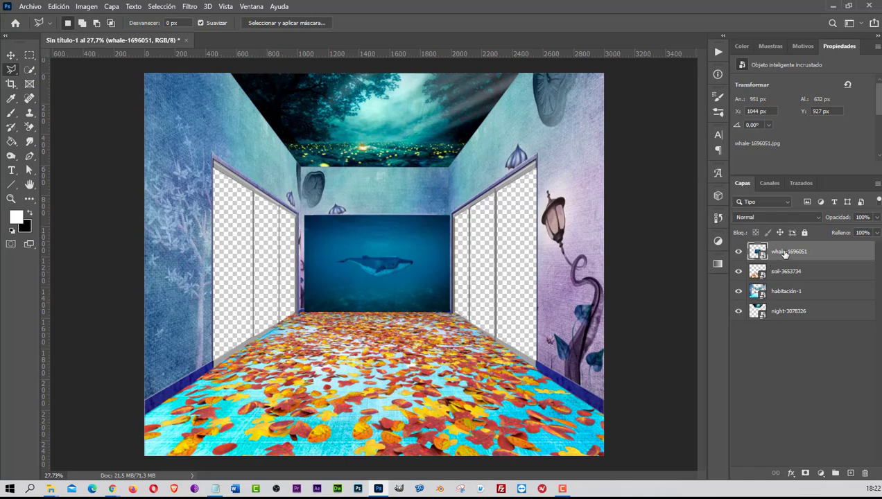
- Move the whale layer to the bottom and embed the sand dune image on top
{"action": "left_click_drag", "start_coordinate": [785, 253], "coordinate": [787, 318]}
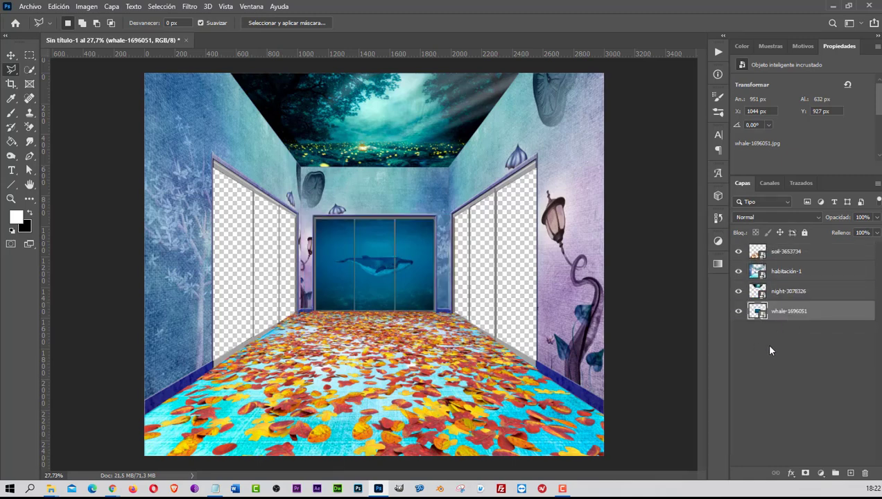
{"action": "left_click", "coordinate": [30, 6]}
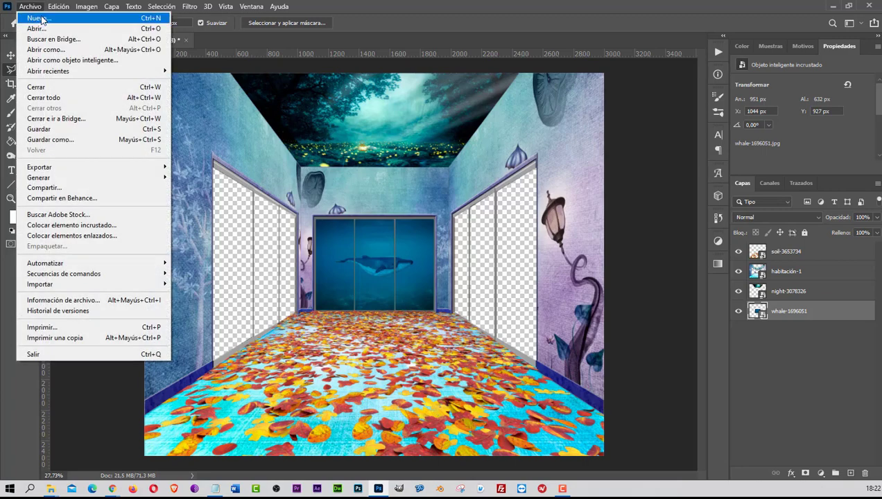
{"action": "left_click", "coordinate": [76, 224]}
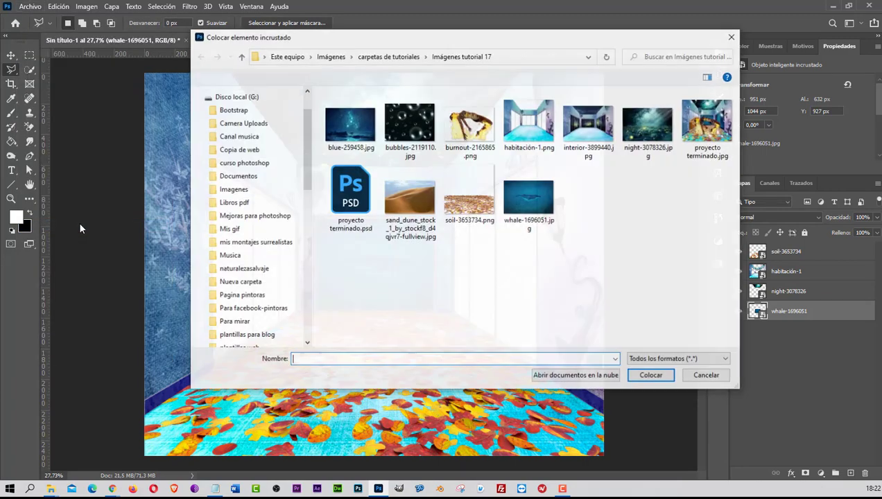
{"action": "left_click", "coordinate": [425, 215]}
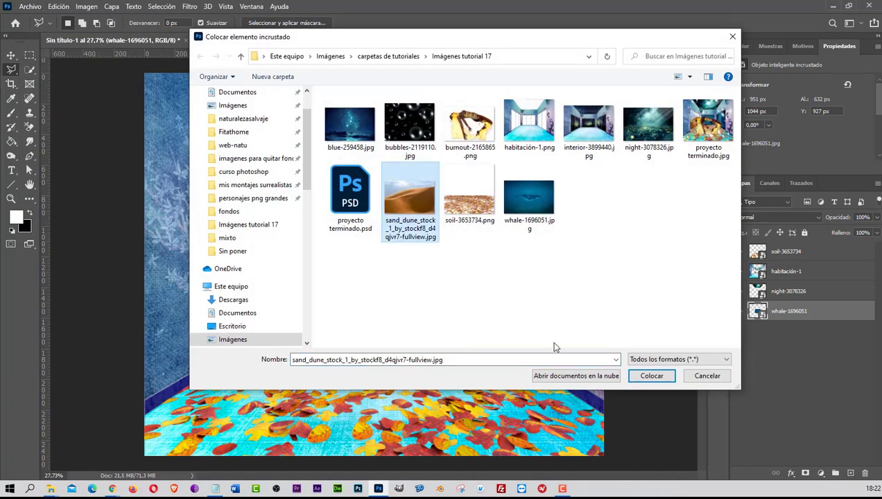
{"action": "left_click", "coordinate": [645, 376]}
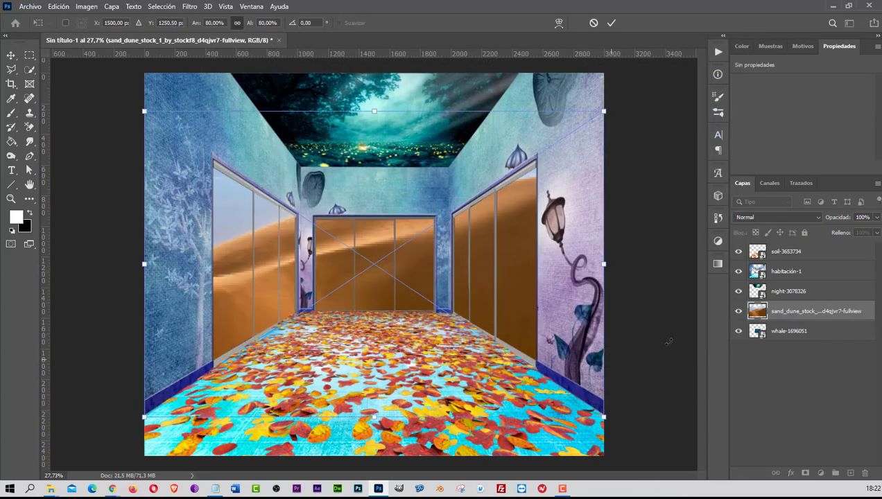
{"action": "left_click_drag", "start_coordinate": [784, 311], "coordinate": [795, 244]}
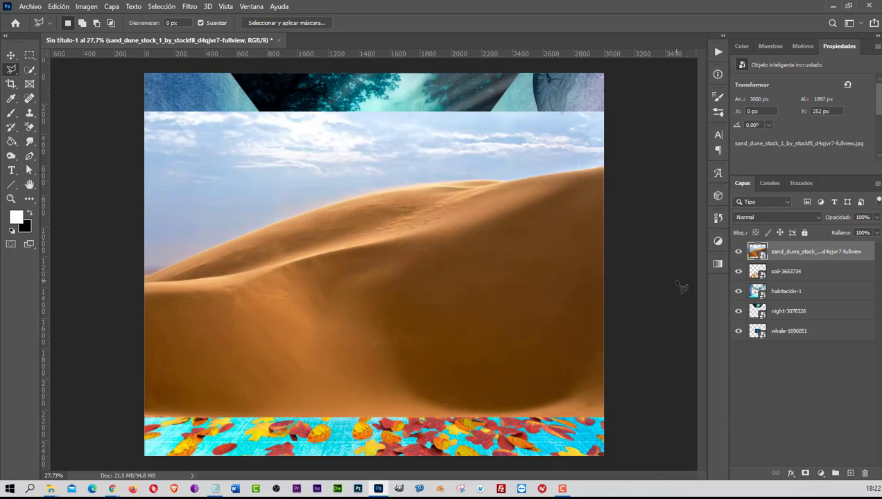
- Scale the sand dune image down to about 45% over the room's centre
{"action": "key", "text": "ctrl+t"}
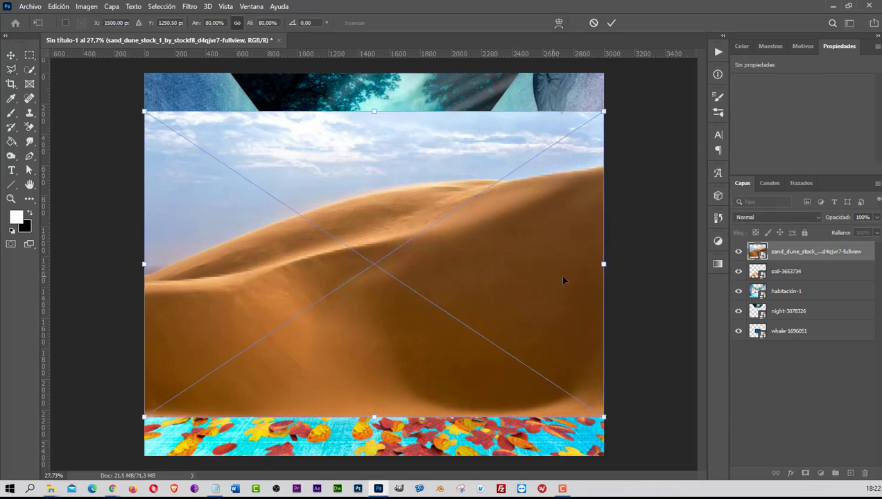
{"action": "left_click_drag", "start_coordinate": [604, 264], "coordinate": [403, 267]}
{"action": "mouse_move", "coordinate": [263, 272]}
{"action": "left_mouse_down"}
{"action": "mouse_move", "coordinate": [351, 297]}
{"action": "mouse_move", "coordinate": [345, 287]}
{"action": "left_mouse_up"}
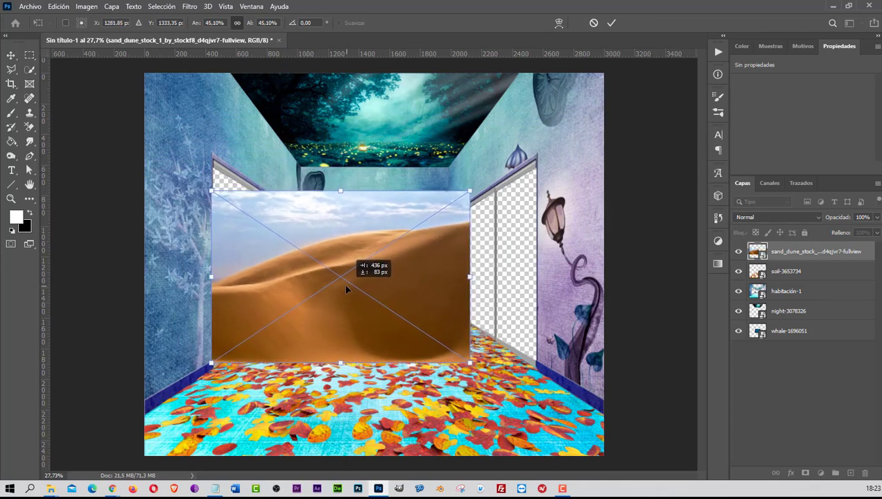
- Distort the sand dune's corners onto the left wall's windows
{"action": "right_click", "coordinate": [328, 314]}
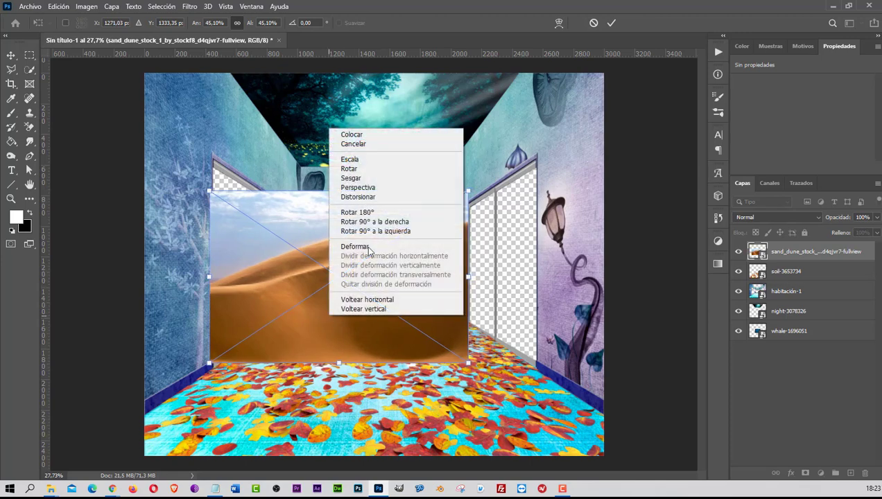
{"action": "left_click", "coordinate": [367, 197]}
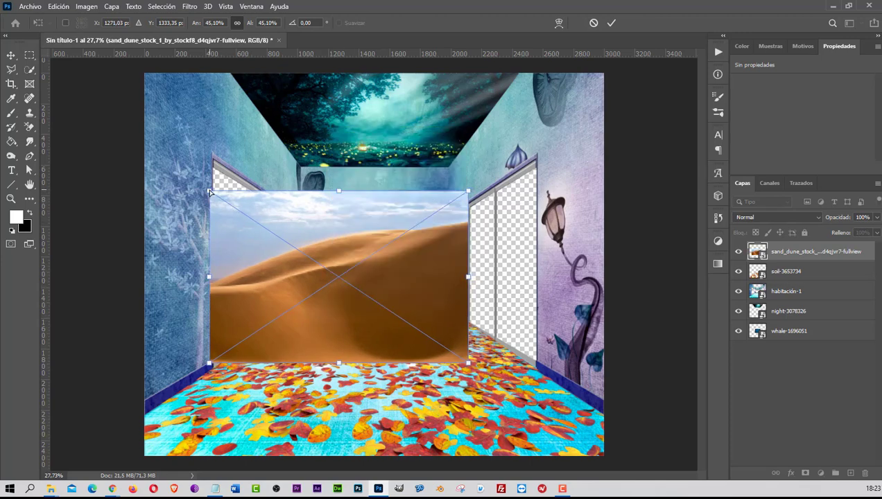
{"action": "left_click_drag", "start_coordinate": [209, 192], "coordinate": [212, 162]}
{"action": "left_click_drag", "start_coordinate": [210, 368], "coordinate": [213, 366]}
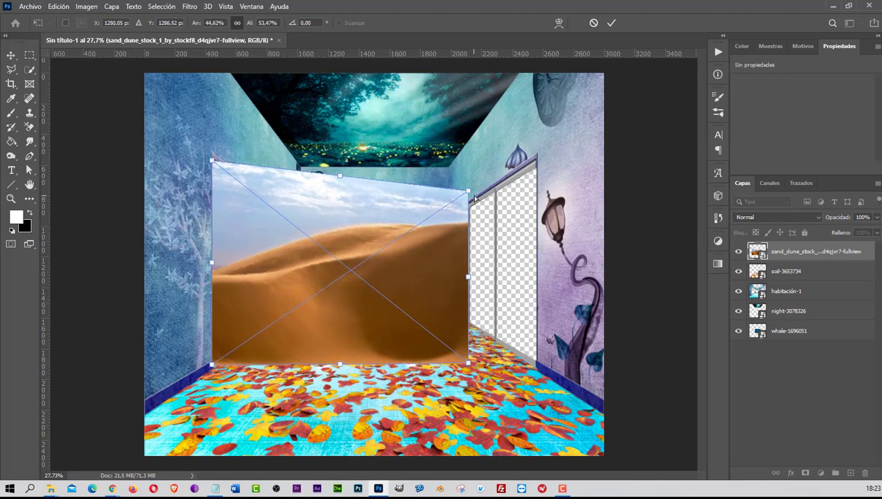
{"action": "left_click_drag", "start_coordinate": [469, 195], "coordinate": [292, 208]}
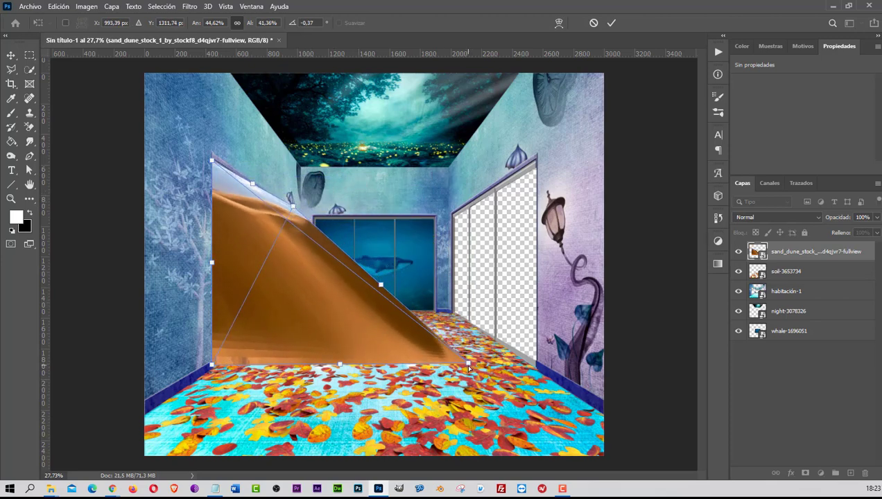
{"action": "mouse_move", "coordinate": [468, 364]}
{"action": "left_mouse_down"}
{"action": "mouse_move", "coordinate": [300, 299]}
{"action": "mouse_move", "coordinate": [297, 314]}
{"action": "left_mouse_up"}
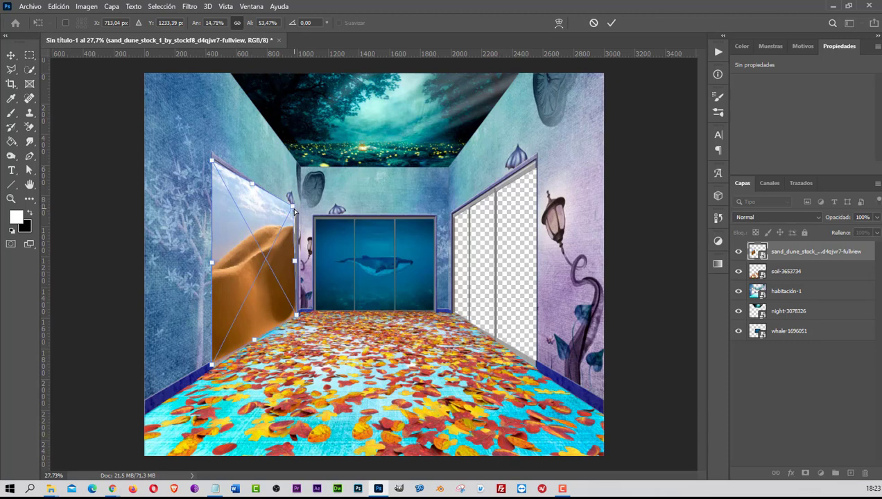
- Fine-tune the dune's corners to the window frame, commit, and move its layer to the bottom
{"action": "left_click_drag", "start_coordinate": [292, 207], "coordinate": [296, 216]}
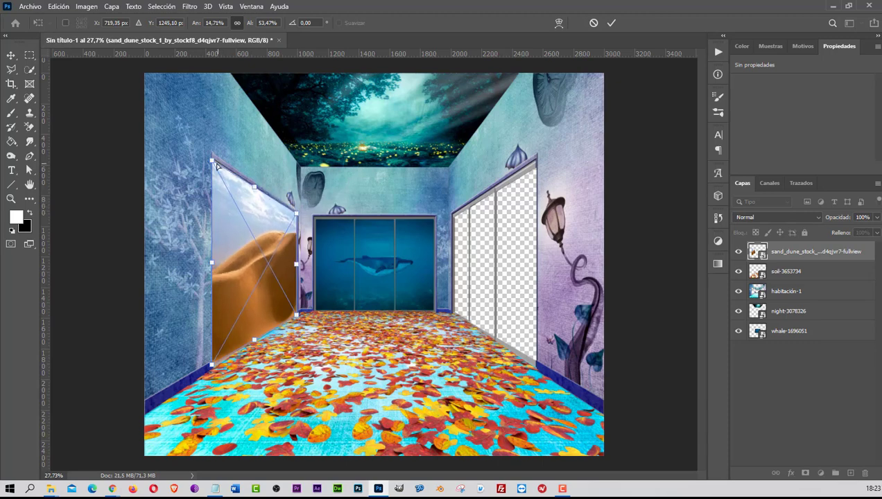
{"action": "left_click_drag", "start_coordinate": [213, 162], "coordinate": [214, 157]}
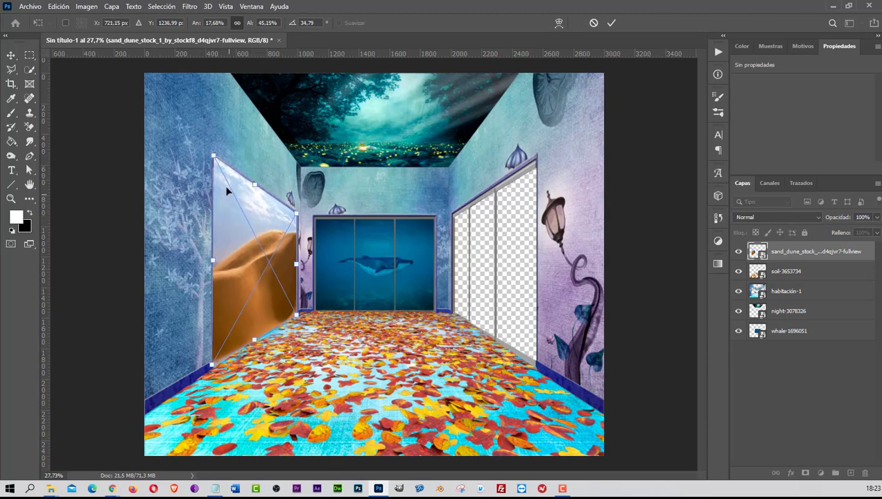
{"action": "left_click_drag", "start_coordinate": [215, 159], "coordinate": [213, 156]}
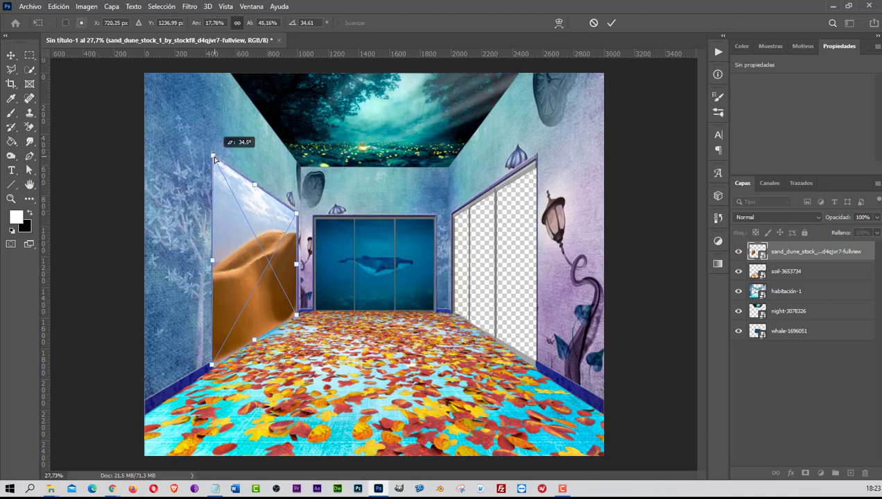
{"action": "left_click", "coordinate": [611, 23]}
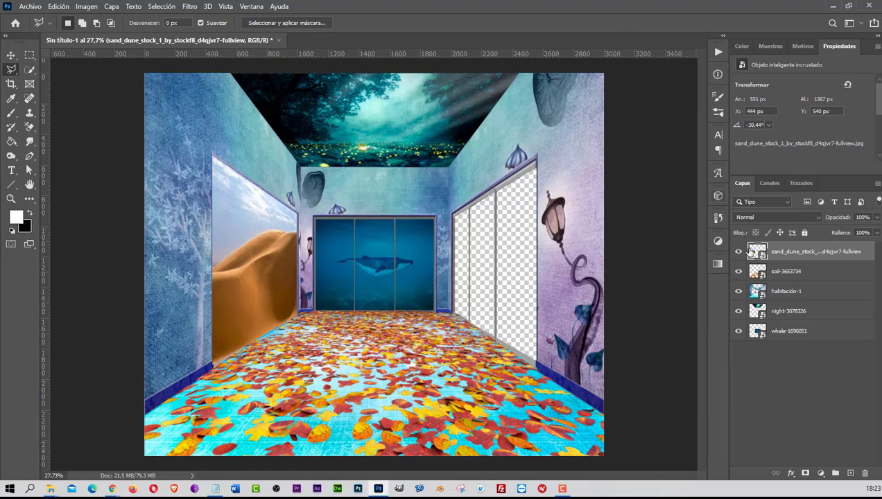
{"action": "left_click_drag", "start_coordinate": [785, 252], "coordinate": [783, 345]}
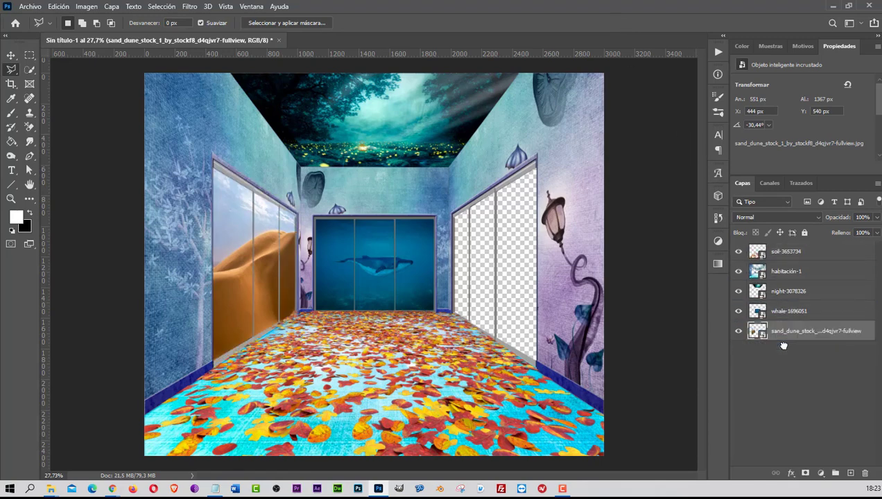
- Embed the blue-259458 starry night image and move its layer to the top
{"action": "left_click", "coordinate": [30, 7]}
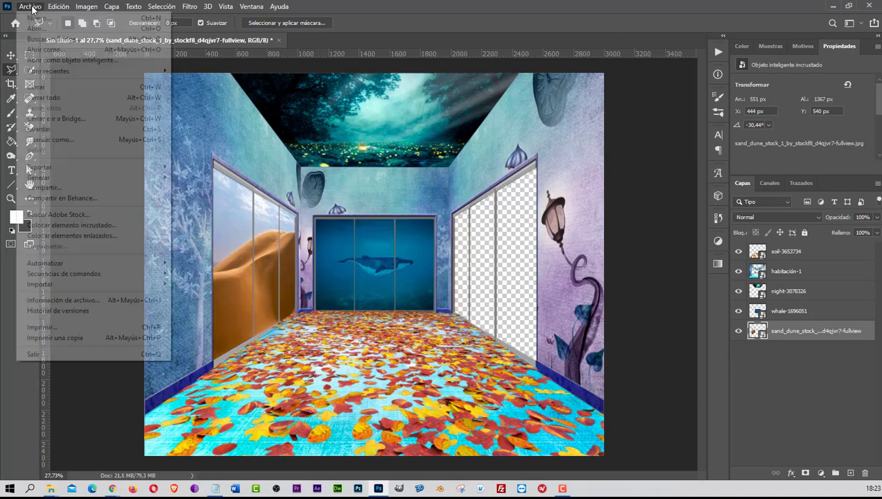
{"action": "left_click", "coordinate": [73, 225]}
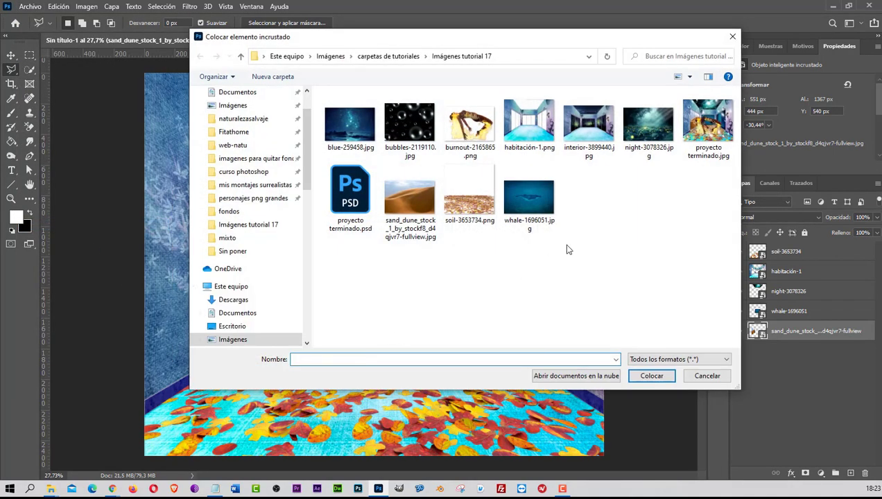
{"action": "left_click", "coordinate": [349, 124]}
{"action": "left_click", "coordinate": [656, 375]}
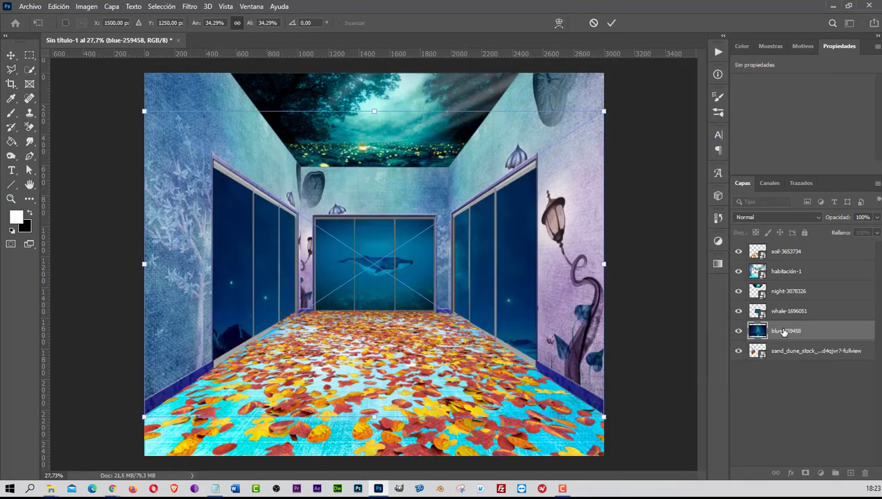
{"action": "key", "text": "Return"}
{"action": "left_click_drag", "start_coordinate": [784, 332], "coordinate": [784, 249]}
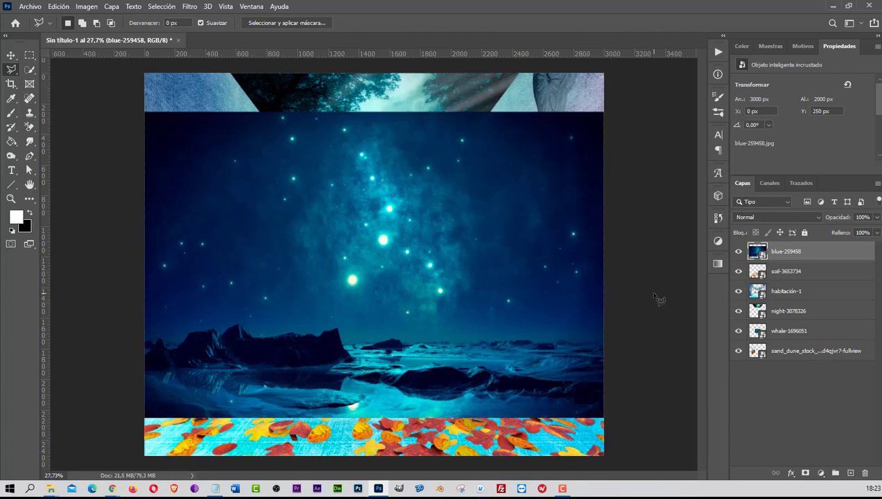
- Scale the starry image to about 18% and distort its corners onto the right-wall doorway
{"action": "key", "text": "ctrl+t"}
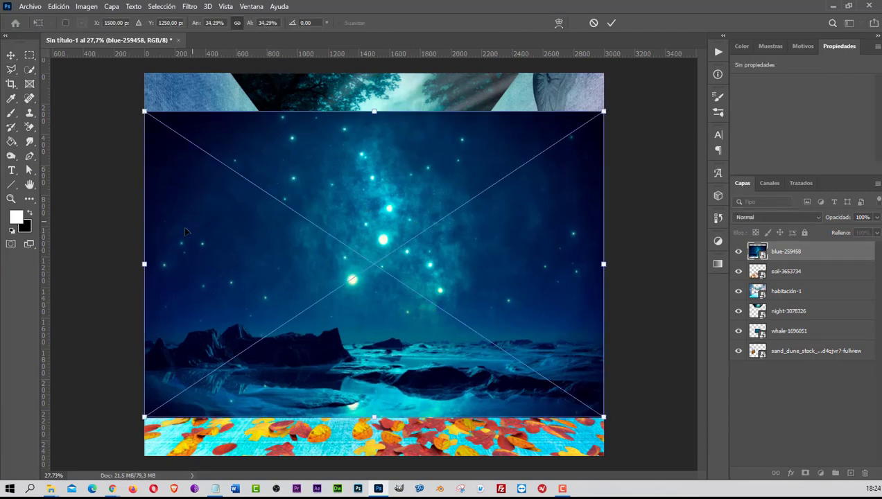
{"action": "left_click_drag", "start_coordinate": [144, 265], "coordinate": [357, 265]}
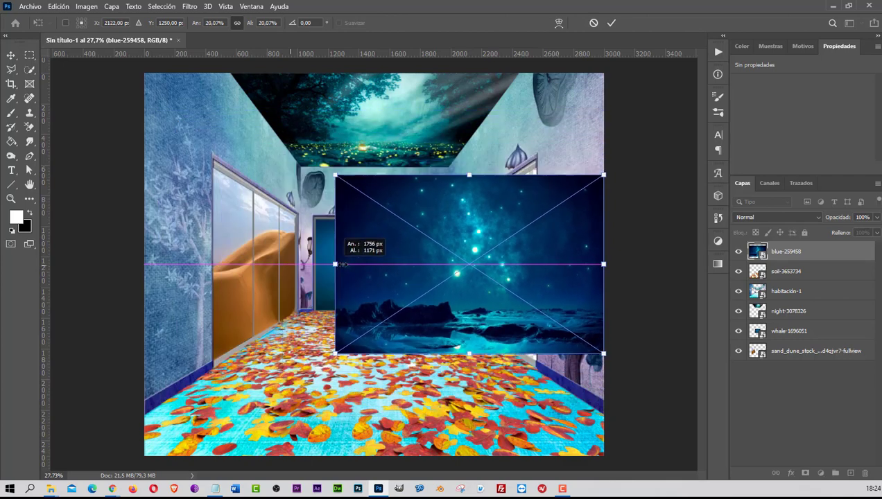
{"action": "mouse_move", "coordinate": [474, 266]}
{"action": "left_mouse_down"}
{"action": "mouse_move", "coordinate": [454, 292]}
{"action": "mouse_move", "coordinate": [420, 298]}
{"action": "left_mouse_up"}
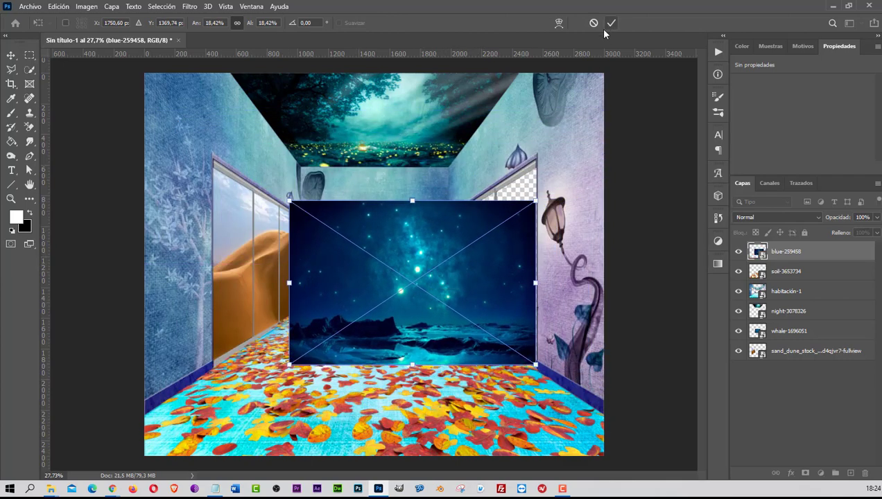
{"action": "right_click", "coordinate": [474, 258]}
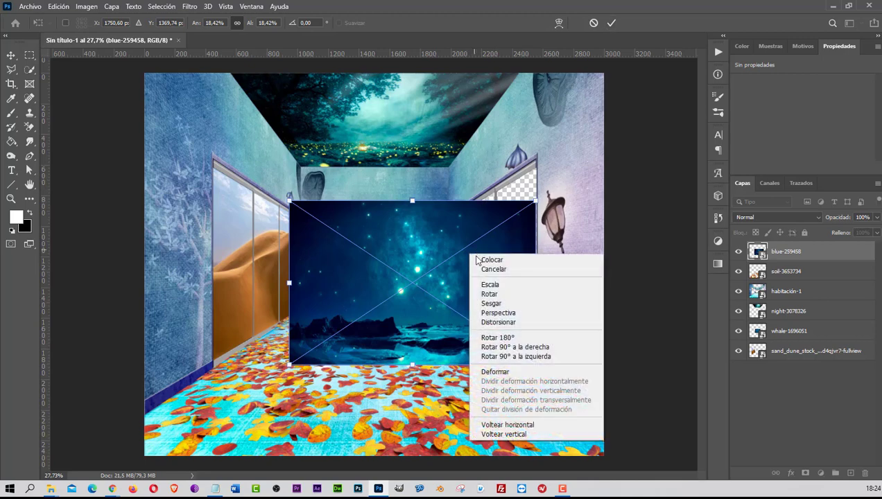
{"action": "left_click", "coordinate": [498, 323]}
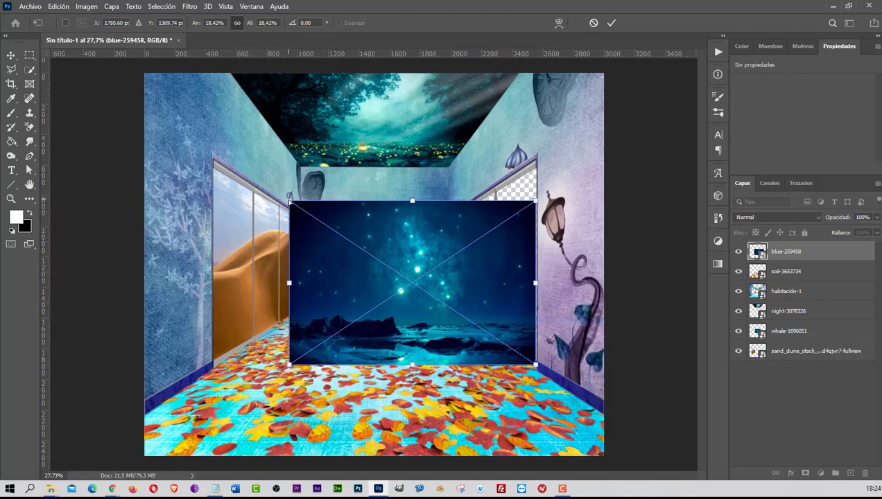
{"action": "left_click_drag", "start_coordinate": [290, 201], "coordinate": [453, 216]}
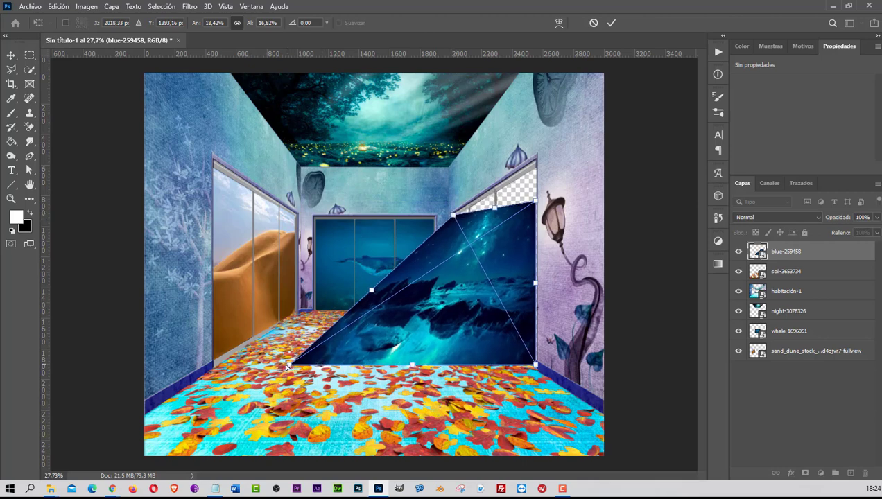
{"action": "left_click_drag", "start_coordinate": [287, 367], "coordinate": [451, 313]}
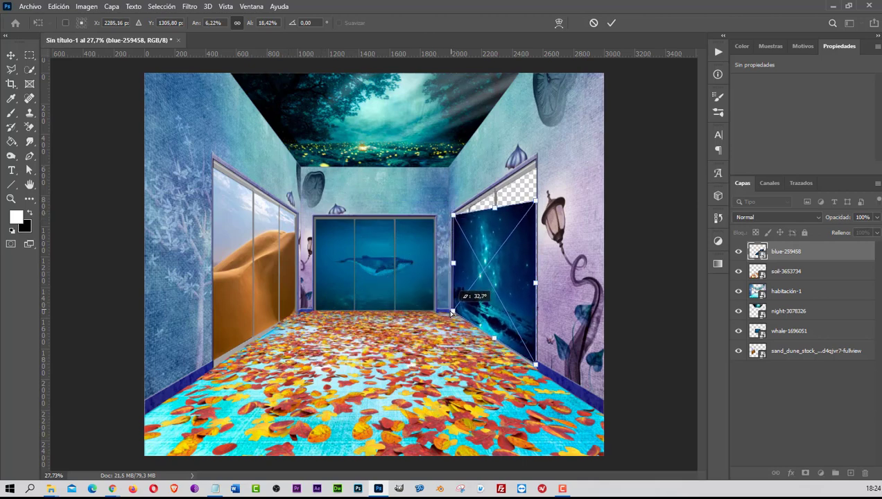
{"action": "left_click_drag", "start_coordinate": [535, 202], "coordinate": [536, 160]}
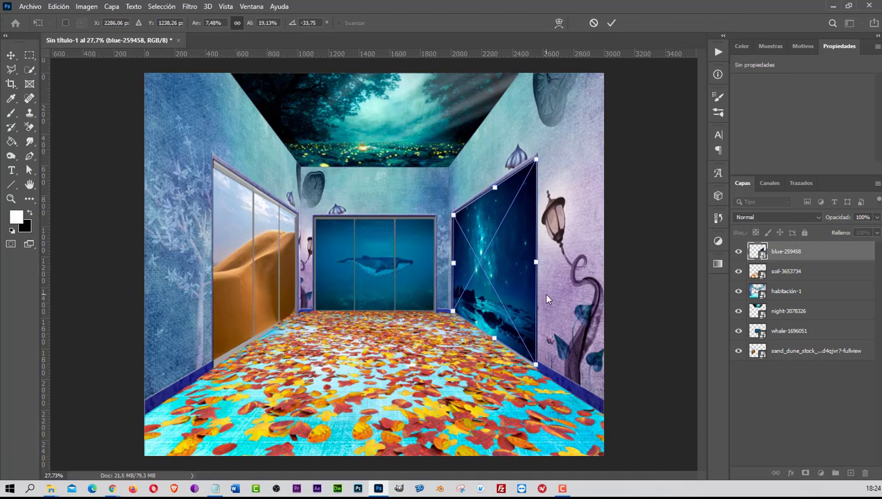
- Commit the starry-night distortion and move its layer below all others
{"action": "left_click", "coordinate": [611, 23]}
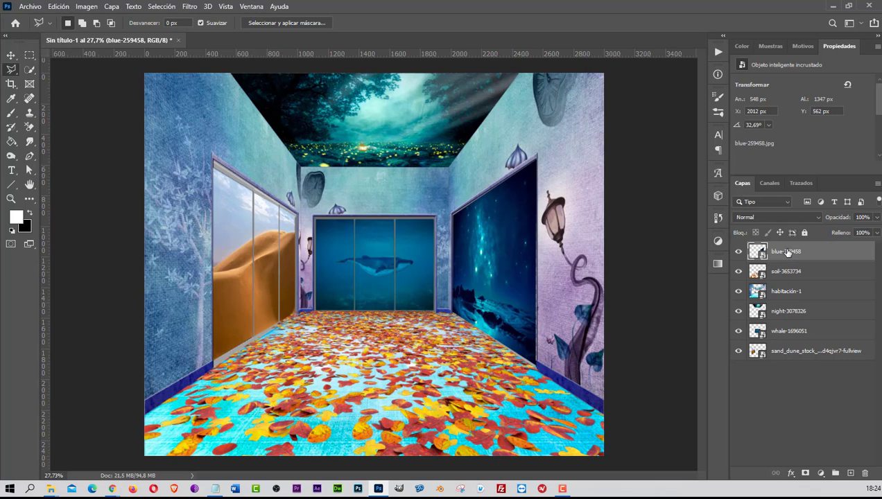
{"action": "left_click_drag", "start_coordinate": [783, 253], "coordinate": [787, 353]}
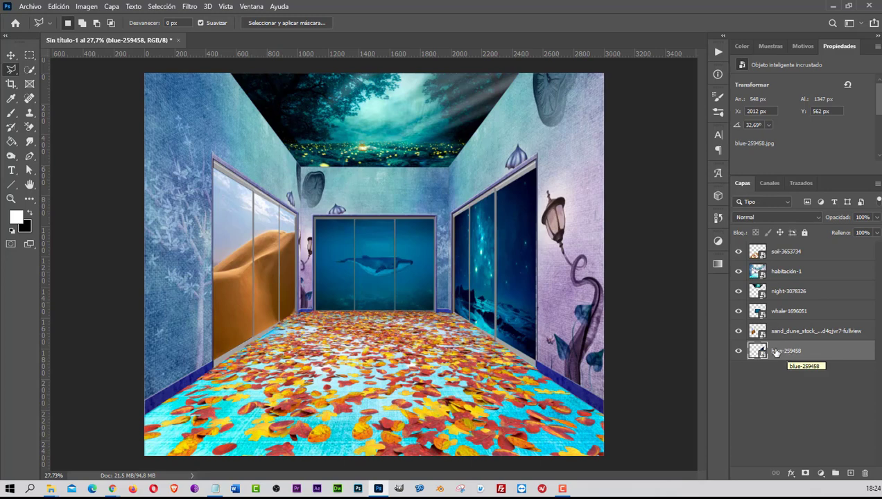
{"action": "left_click", "coordinate": [12, 59]}
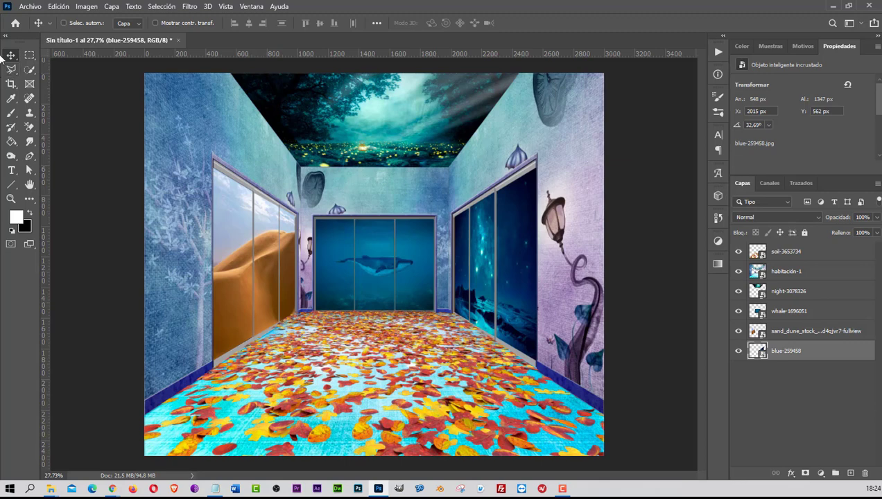
- Embed burnout-2165865.png as the top layer and position it over the leaf floor
{"action": "left_click", "coordinate": [30, 8]}
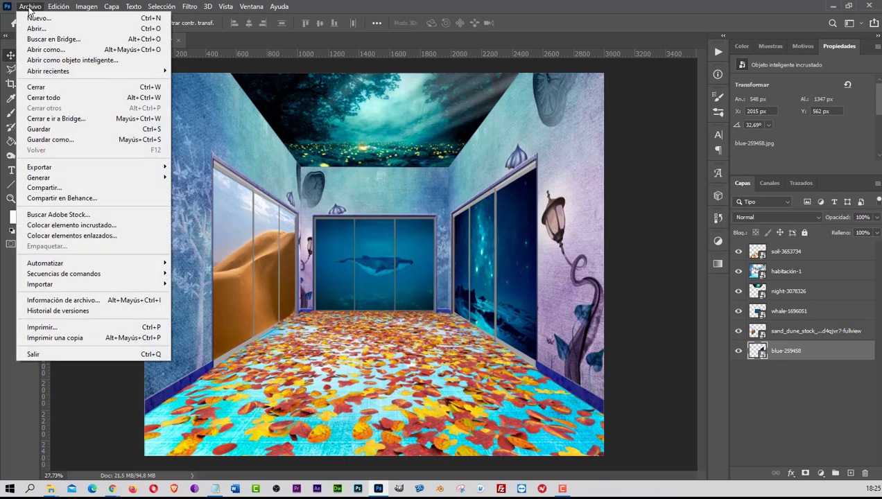
{"action": "left_click", "coordinate": [78, 226]}
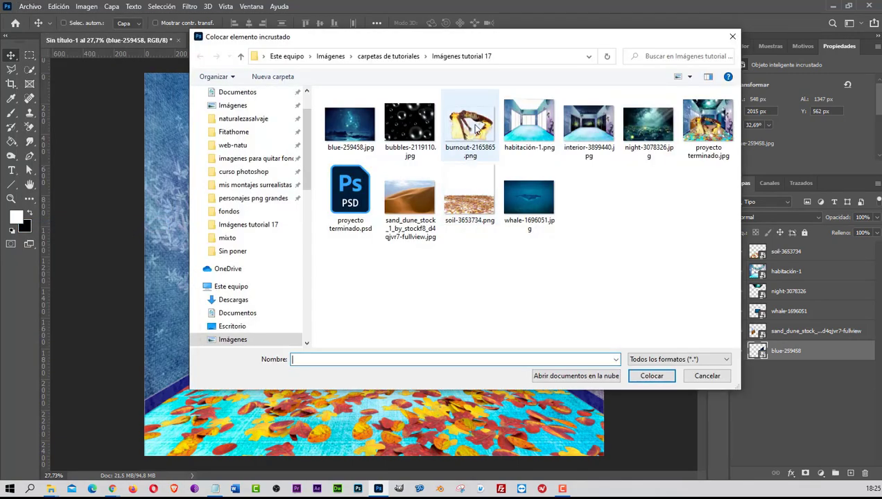
{"action": "left_click", "coordinate": [470, 127]}
{"action": "left_click", "coordinate": [652, 376]}
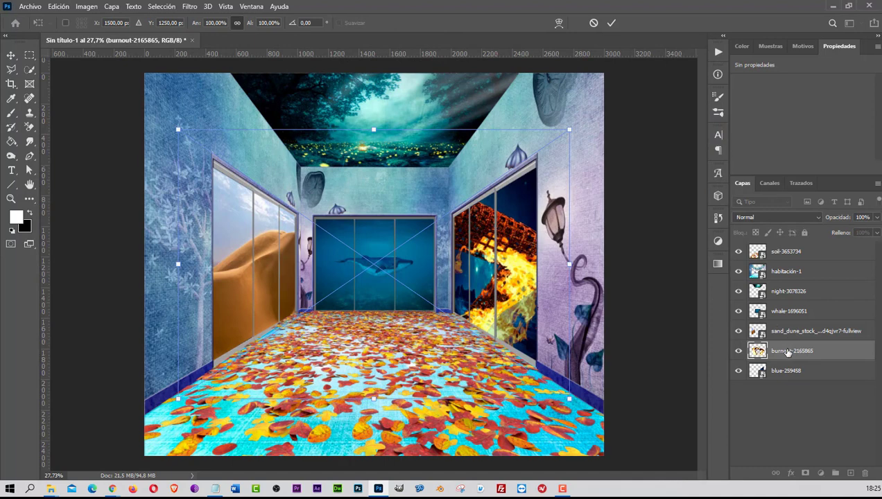
{"action": "left_click_drag", "start_coordinate": [788, 353], "coordinate": [784, 248]}
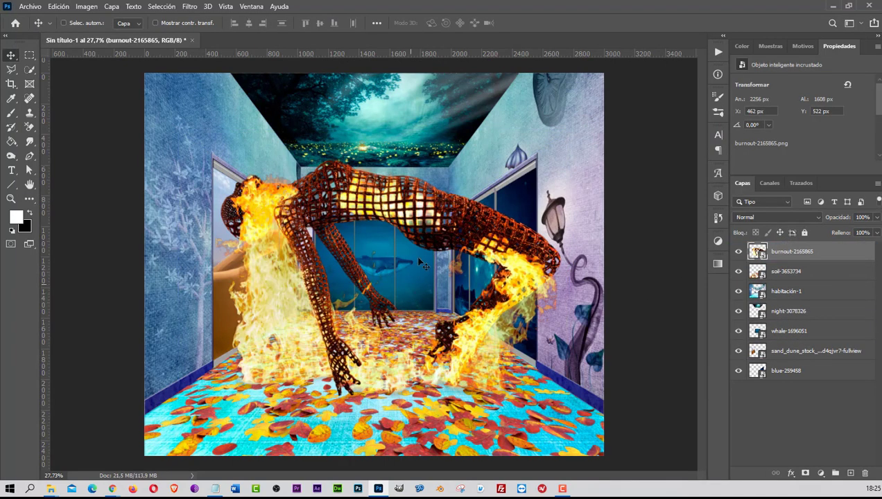
{"action": "left_click_drag", "start_coordinate": [420, 215], "coordinate": [403, 270]}
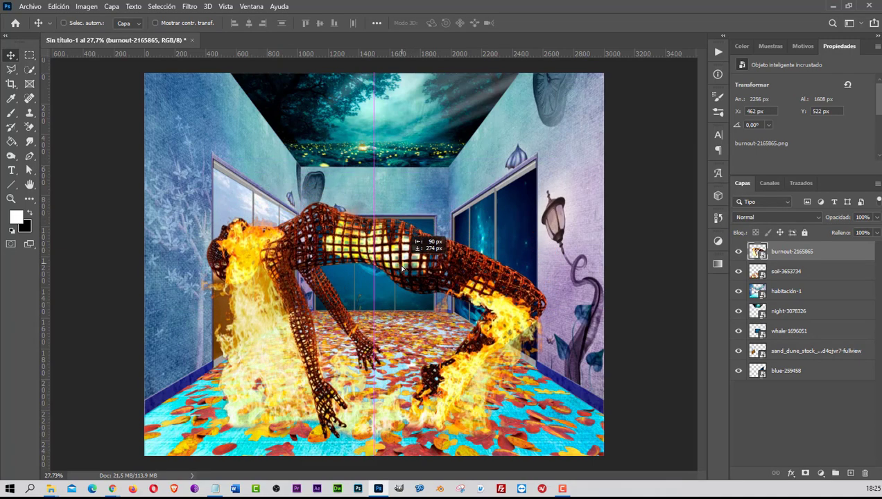
{"action": "left_click_drag", "start_coordinate": [403, 271], "coordinate": [398, 273]}
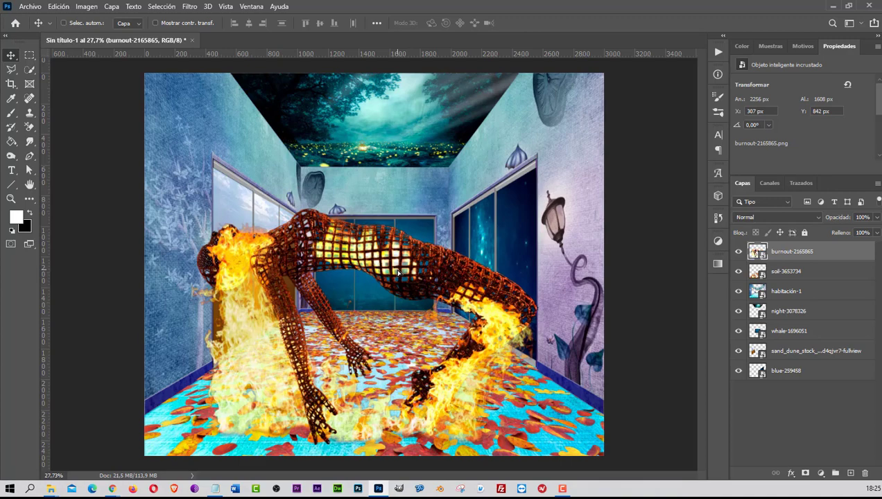
- Scale the burning figure to about 78% (1757 × 1253 px) lying on the floor
{"action": "key", "text": "ctrl+t"}
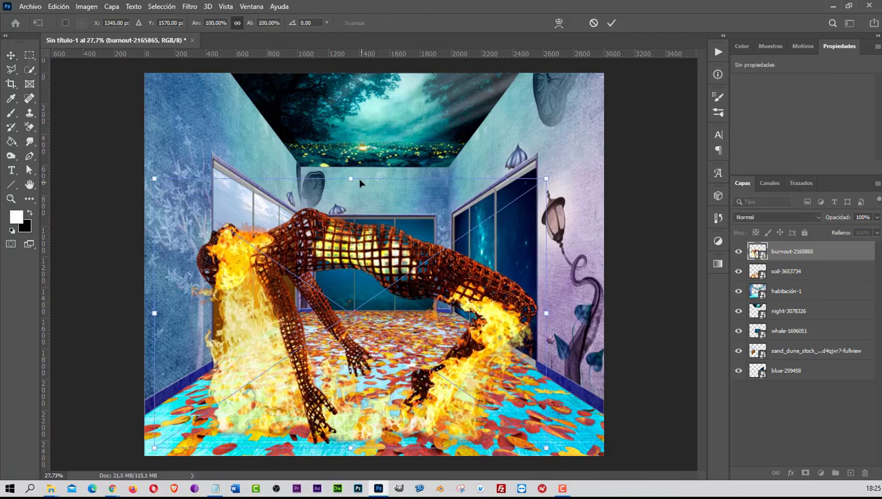
{"action": "left_click_drag", "start_coordinate": [349, 179], "coordinate": [351, 245]}
{"action": "mouse_move", "coordinate": [365, 332]}
{"action": "left_mouse_down"}
{"action": "mouse_move", "coordinate": [368, 350]}
{"action": "mouse_move", "coordinate": [371, 341]}
{"action": "left_mouse_up"}
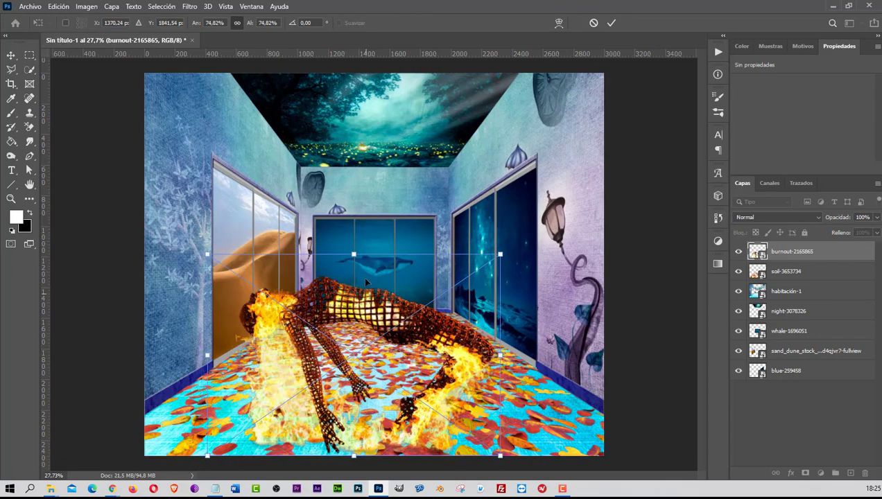
{"action": "left_click_drag", "start_coordinate": [353, 255], "coordinate": [354, 245]}
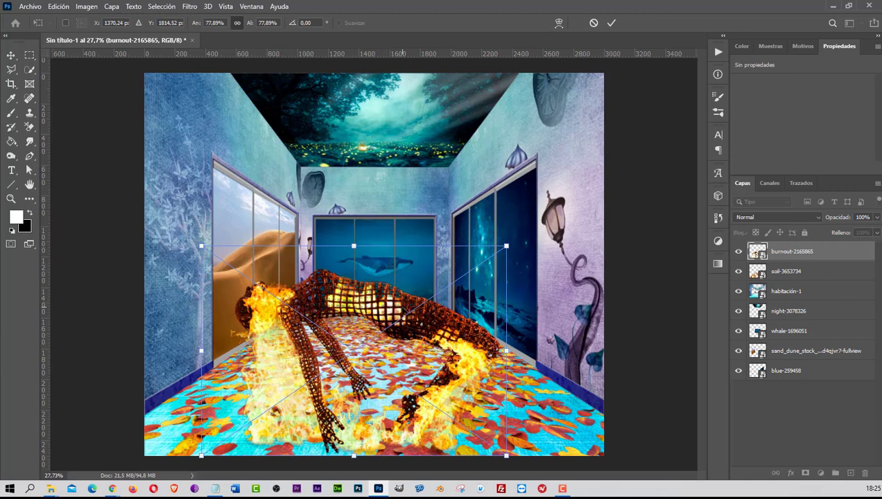
{"action": "left_click", "coordinate": [610, 23]}
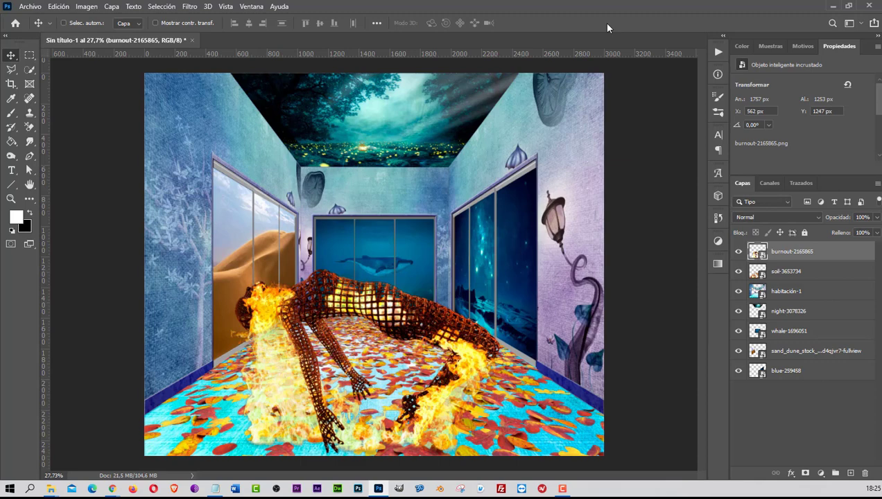
- Embed bubbles-2119110.jpg and stretch its height freely to fill the 3000 × 2500 px canvas
{"action": "left_click", "coordinate": [32, 8]}
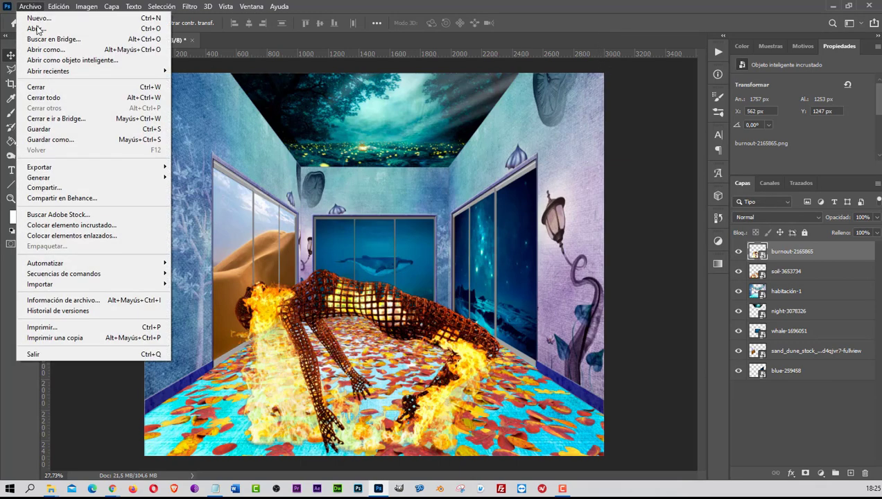
{"action": "left_click", "coordinate": [69, 229]}
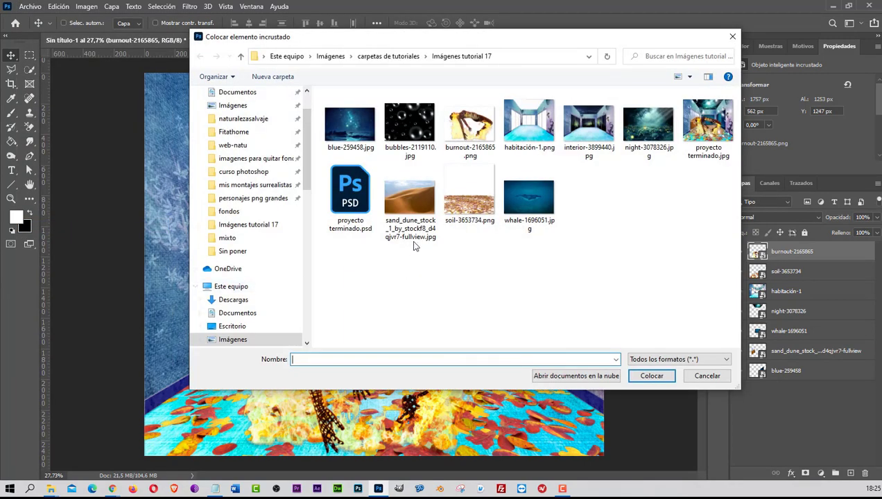
{"action": "left_click", "coordinate": [406, 136]}
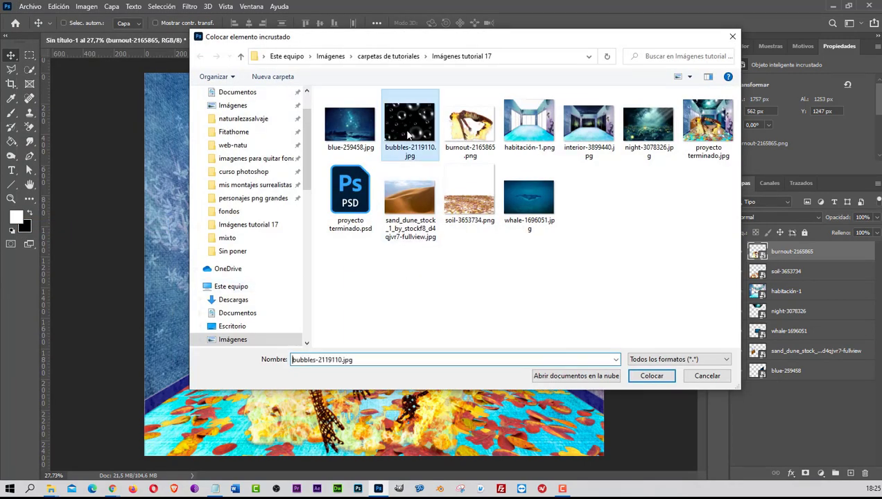
{"action": "left_click", "coordinate": [652, 376]}
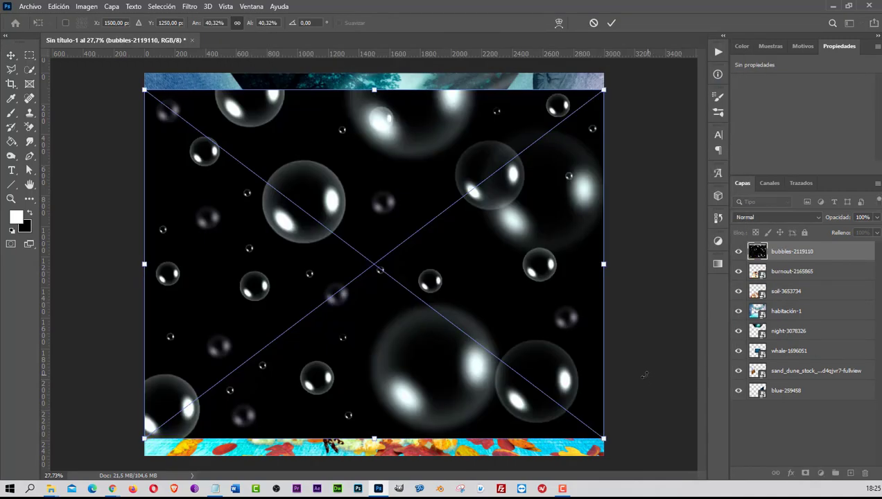
{"action": "left_click", "coordinate": [239, 25]}
{"action": "left_click_drag", "start_coordinate": [374, 89], "coordinate": [374, 73]}
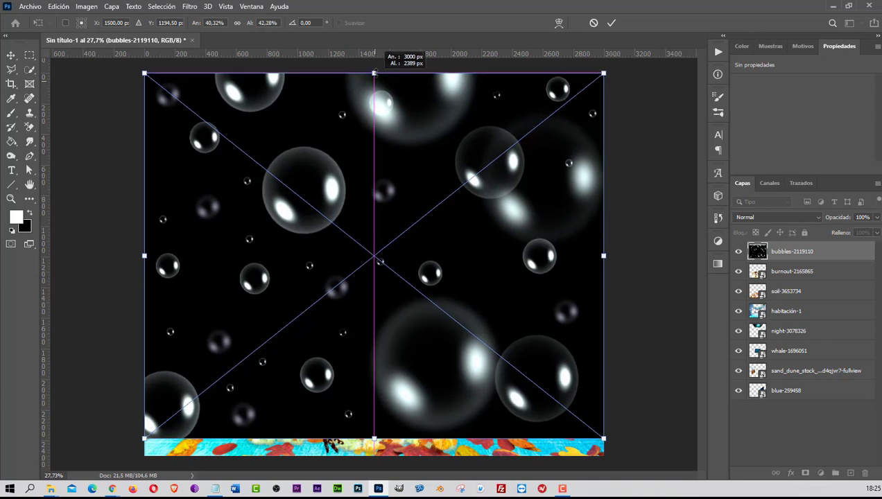
{"action": "left_click_drag", "start_coordinate": [374, 438], "coordinate": [374, 464]}
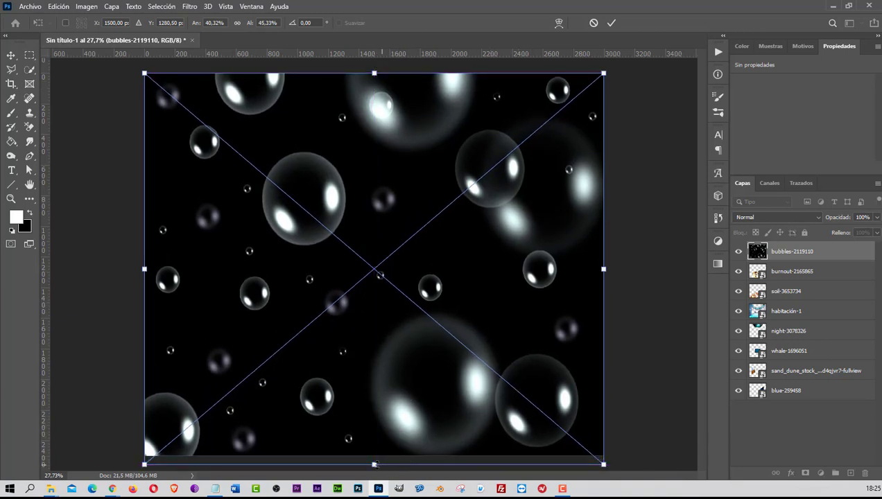
{"action": "left_click_drag", "start_coordinate": [373, 464], "coordinate": [374, 456]}
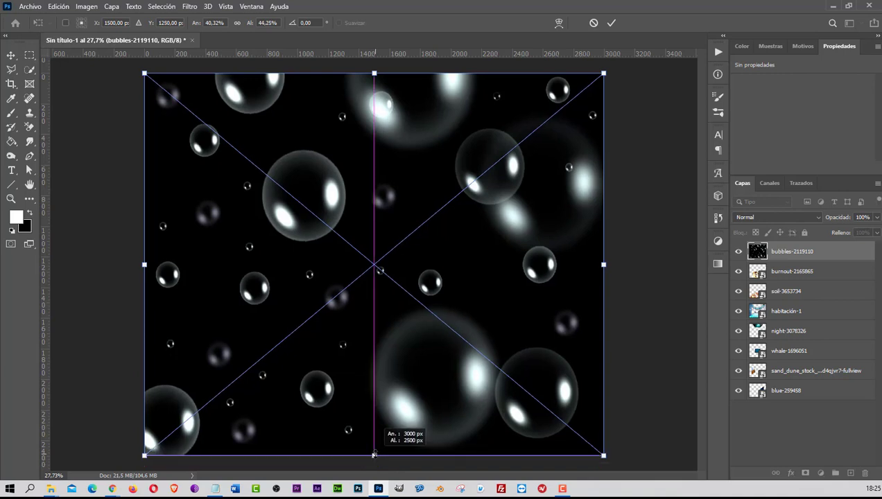
{"action": "left_click", "coordinate": [613, 24]}
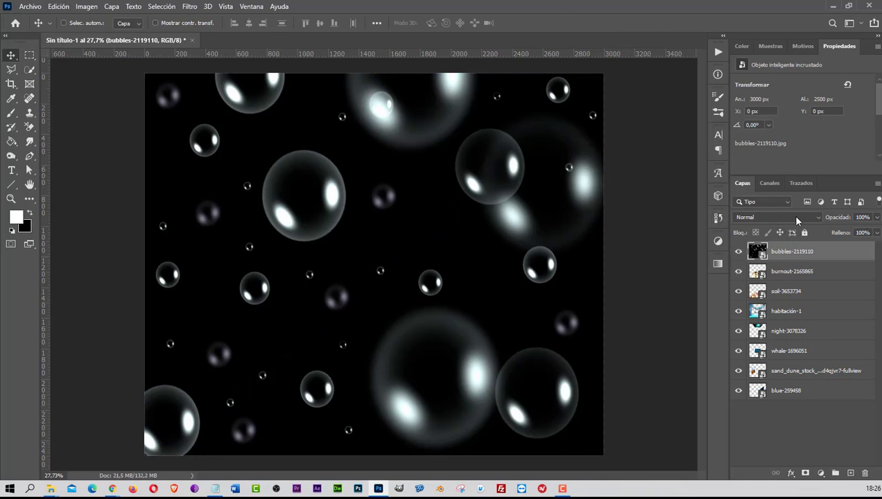
- Set the bubbles-2119110 layer's blend mode to Trama (Screen) so only the bubbles show
{"action": "left_click", "coordinate": [819, 219]}
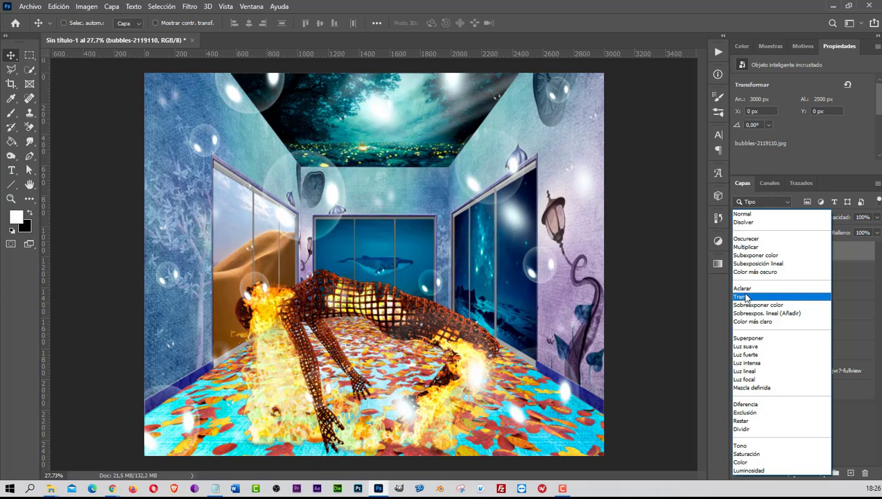
{"action": "left_click", "coordinate": [745, 298]}
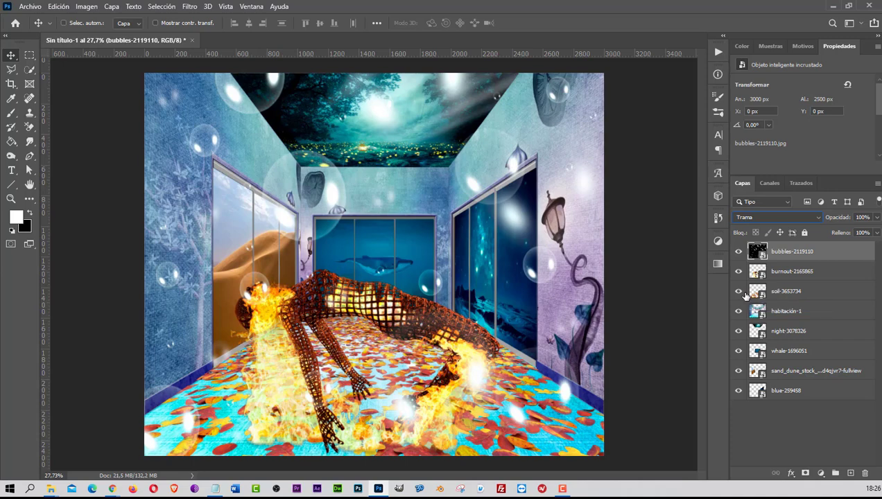
{"action": "key", "text": "ctrl"}
- Duplicate the bubbles-2119110 layer with Ctrl+J to make the bubbles brighter
{"action": "key", "text": "ctrl+j"}
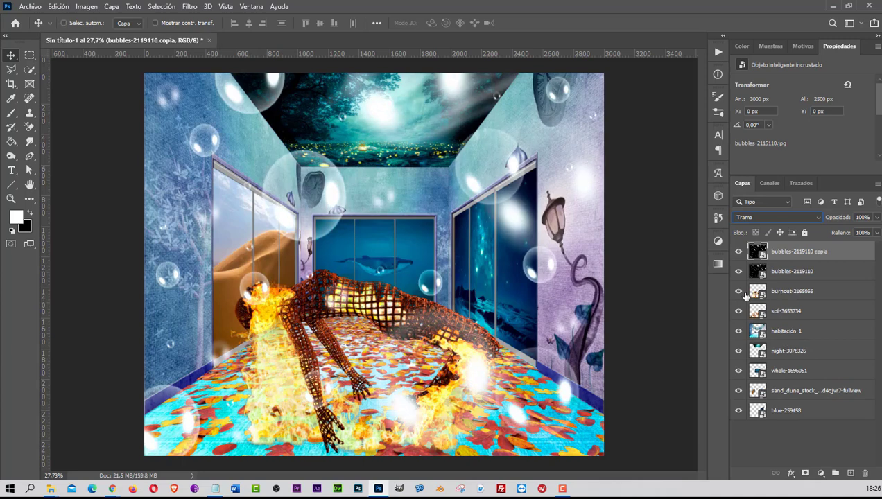